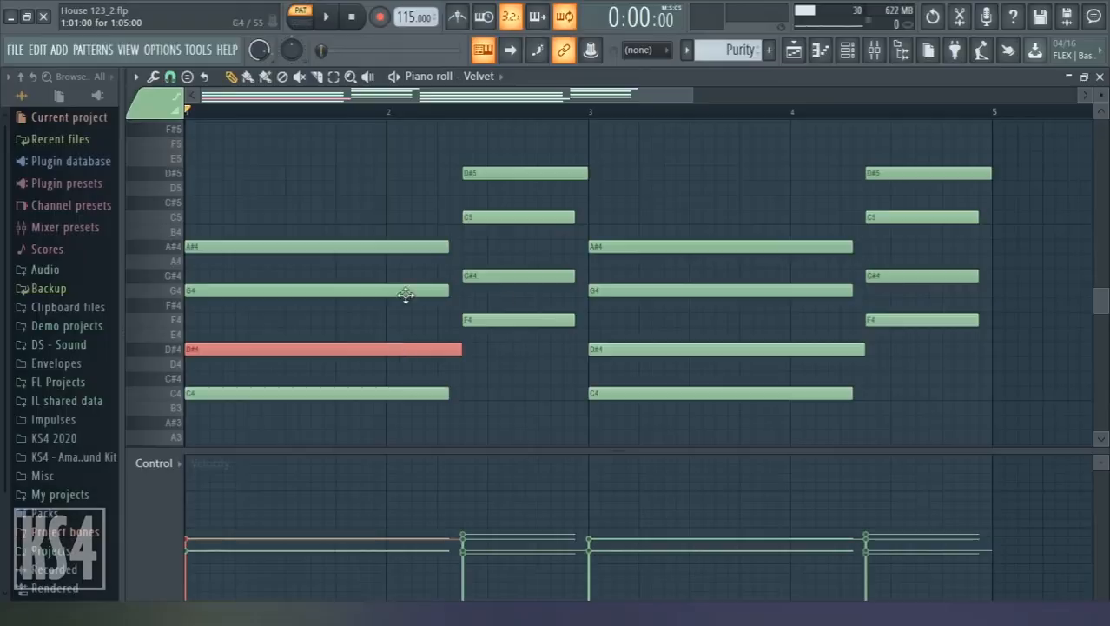
- Display the drum pattern's channels in the channel rack
{"action": "key", "text": "ctrl+Up"}
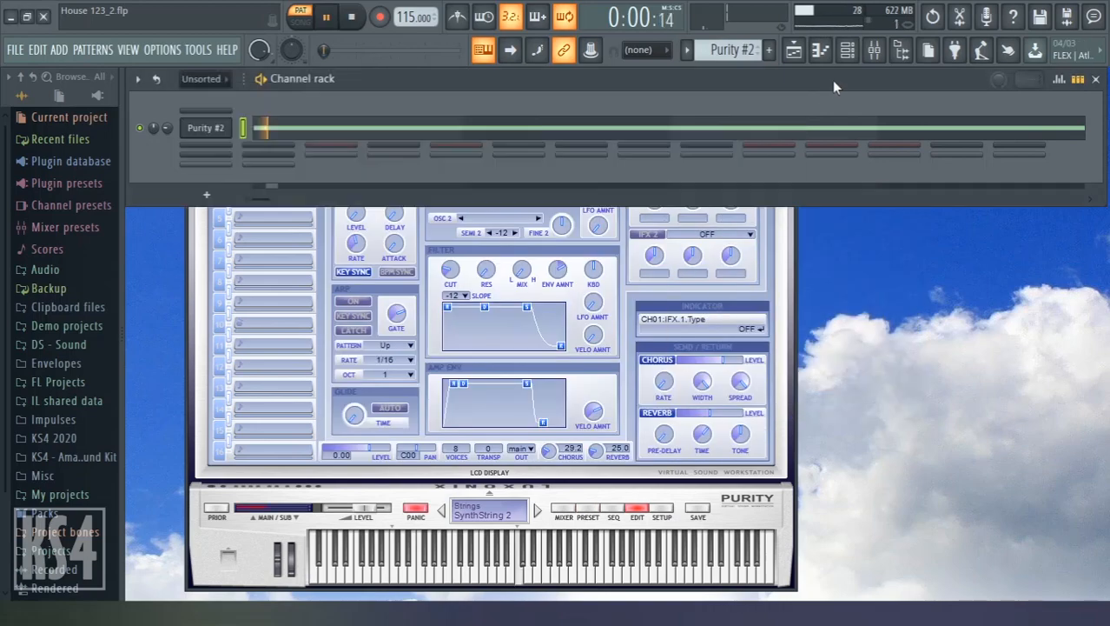
{"action": "left_click", "coordinate": [847, 50]}
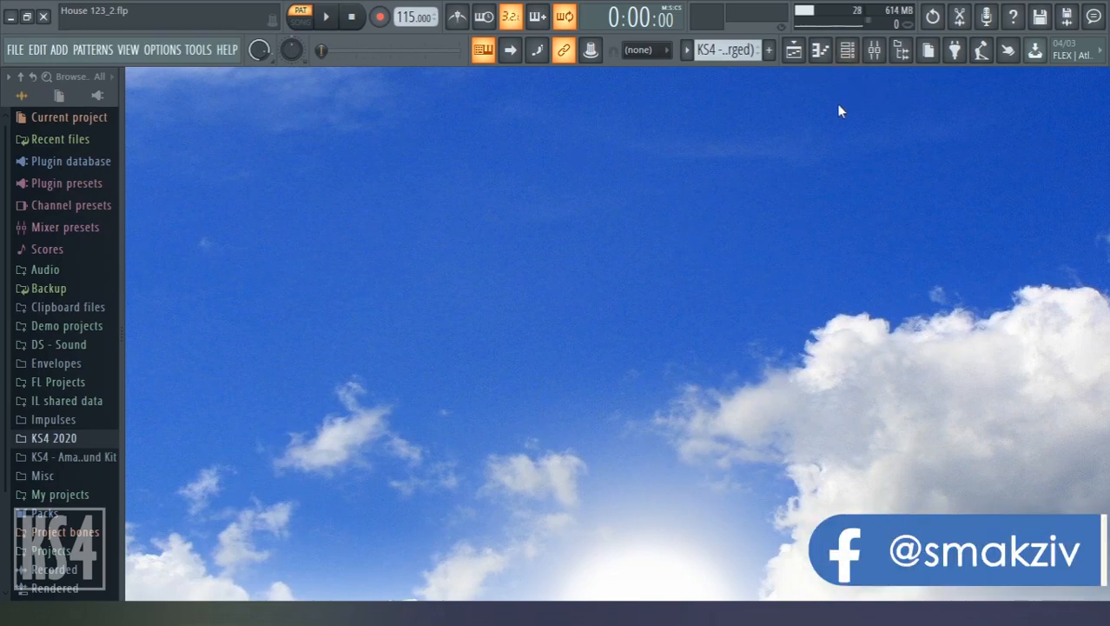
{"action": "left_click", "coordinate": [847, 49]}
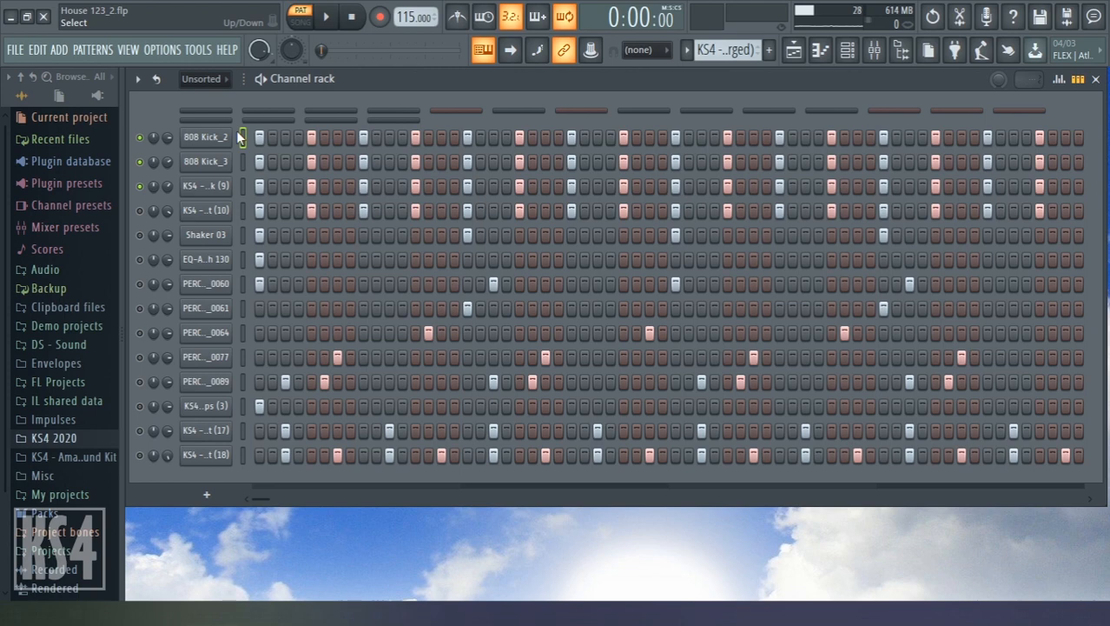
- Audition the layered kick channels one by one, and play the pattern with only the three kick layers active
{"action": "key", "text": "z"}
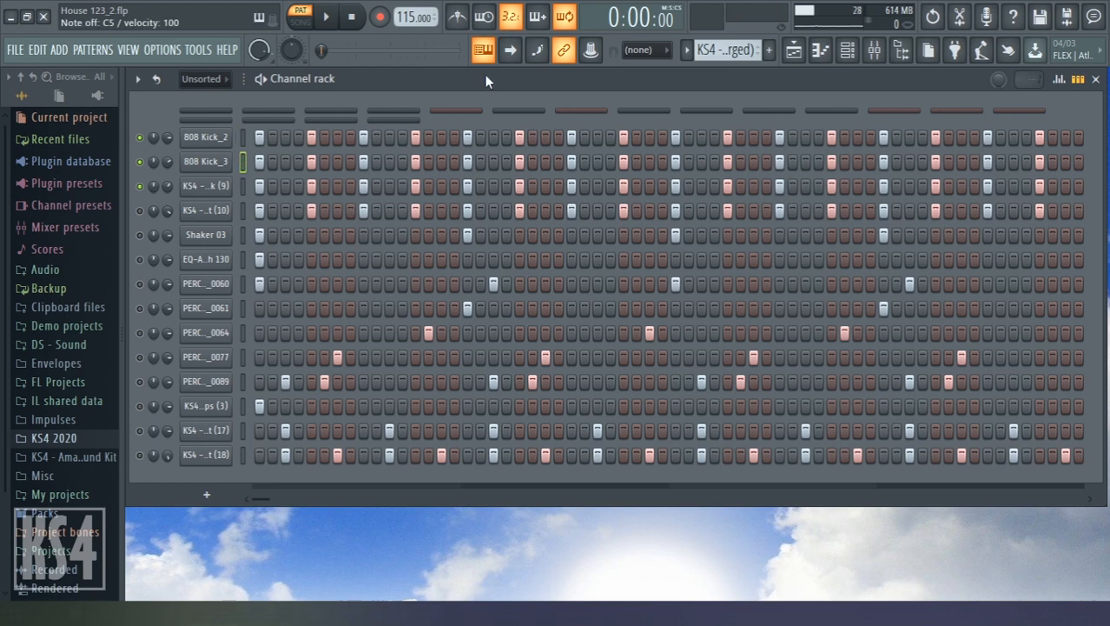
{"action": "key", "text": "z"}
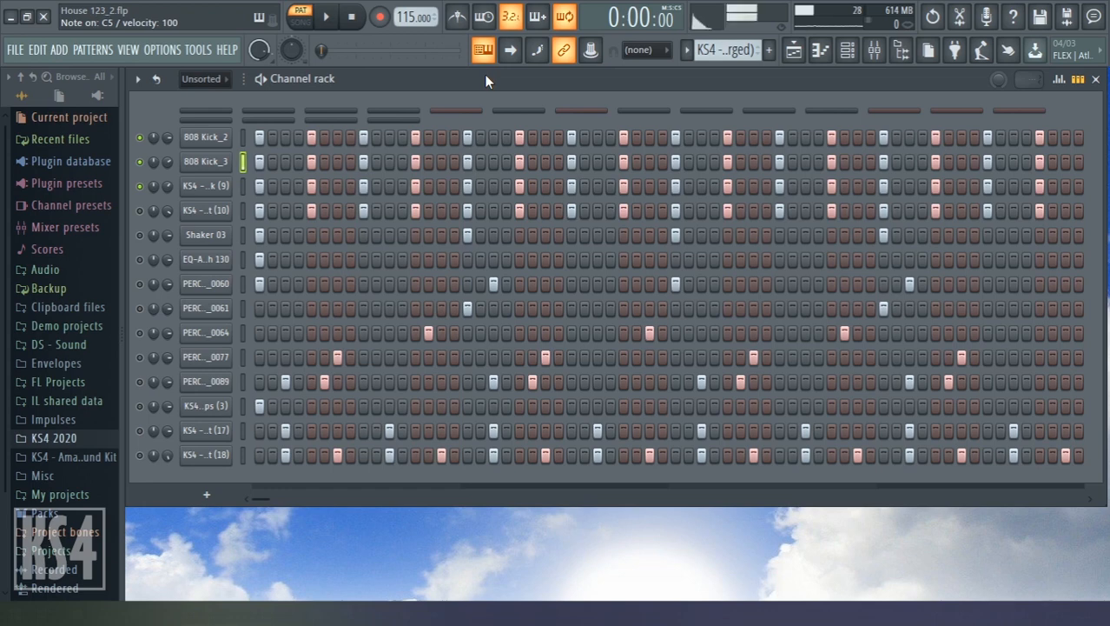
{"action": "key", "text": "Down"}
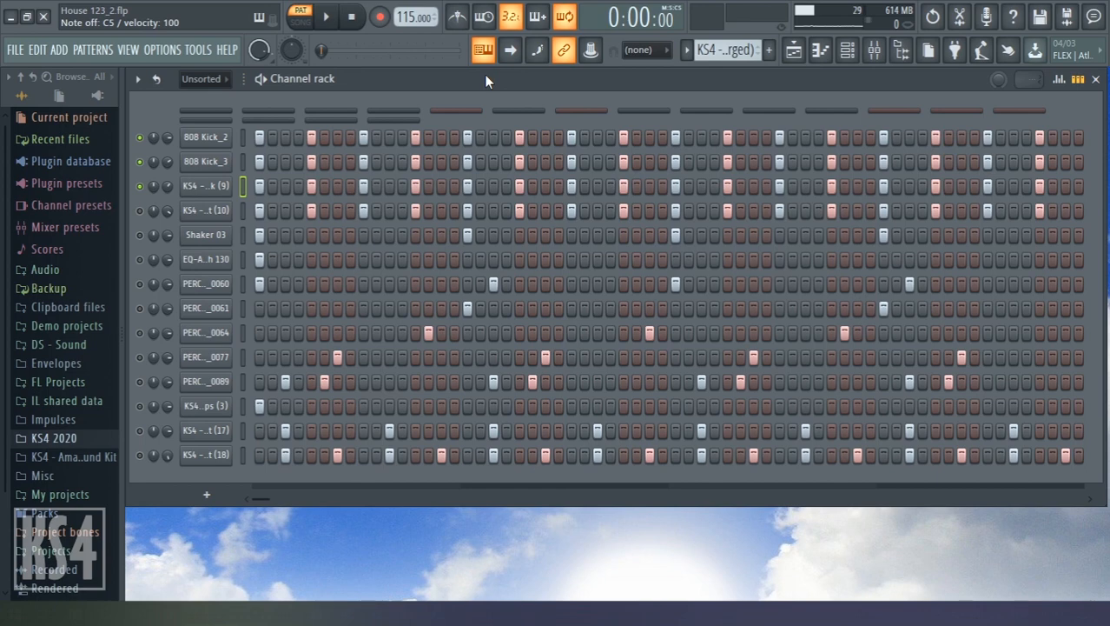
{"action": "key", "text": "z"}
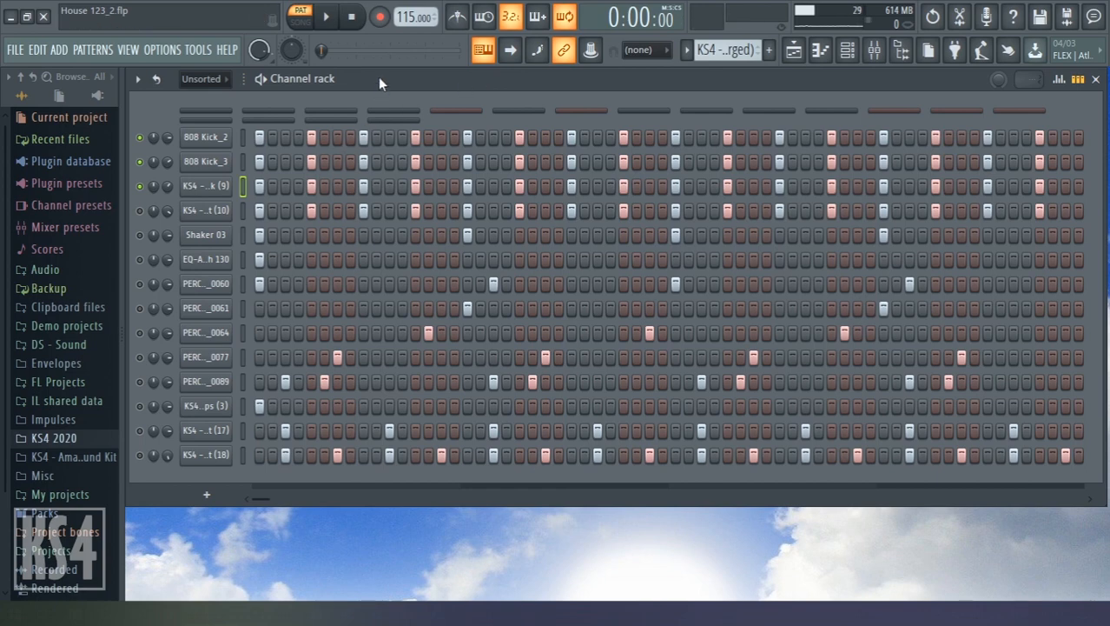
{"action": "key", "text": "space"}
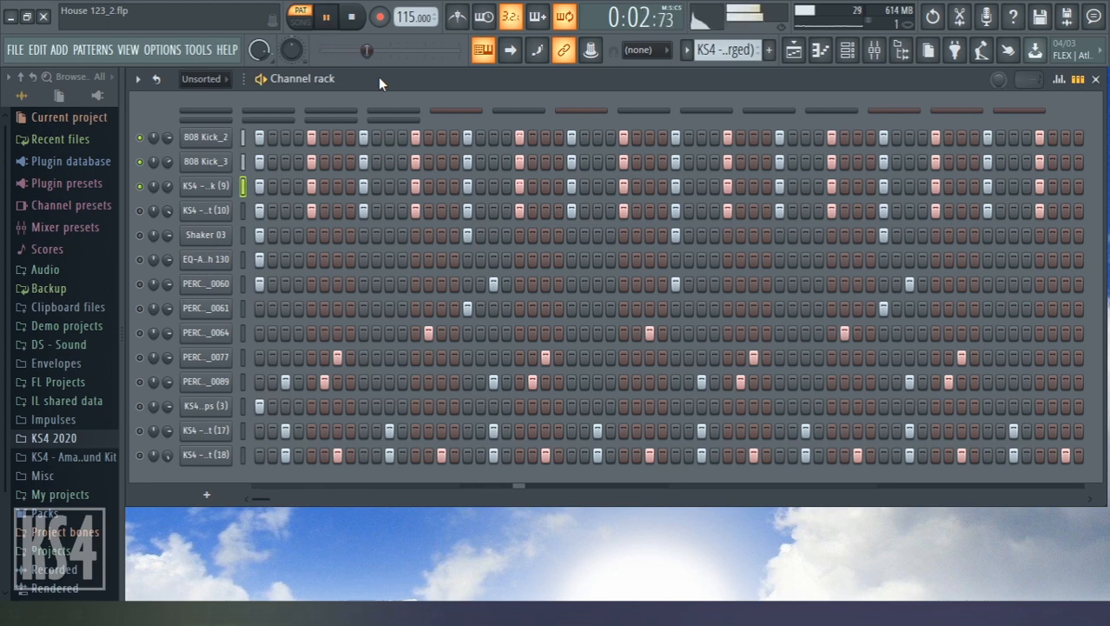
{"action": "key", "text": "space"}
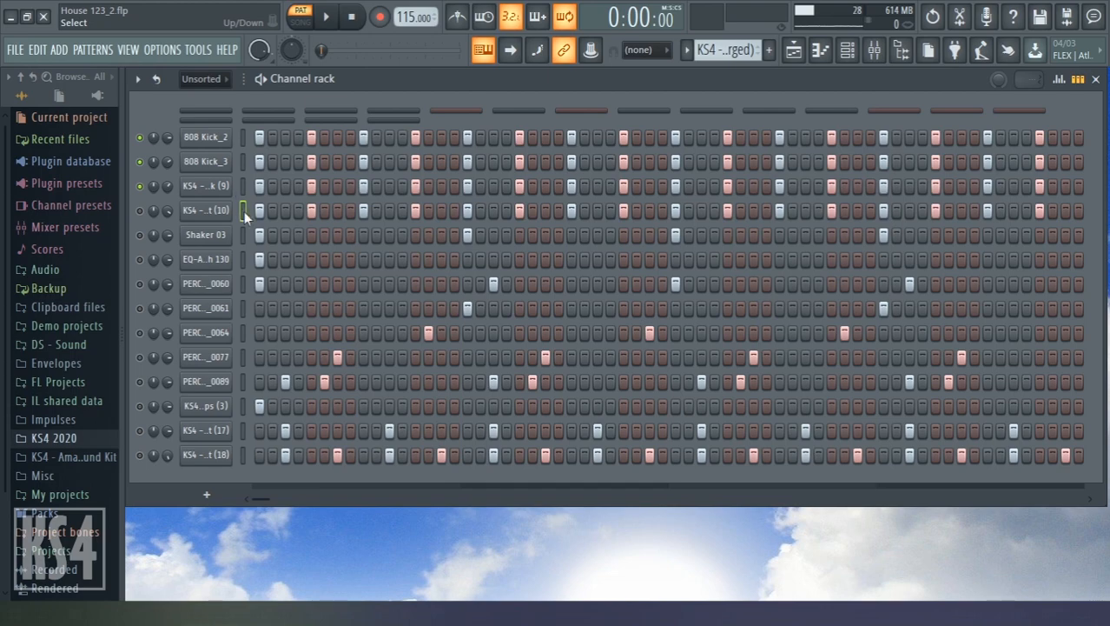
- Preview the KS4 - Hat (10) sample, and unmute its channel to hear it with the kicks
{"action": "left_click", "coordinate": [206, 210]}
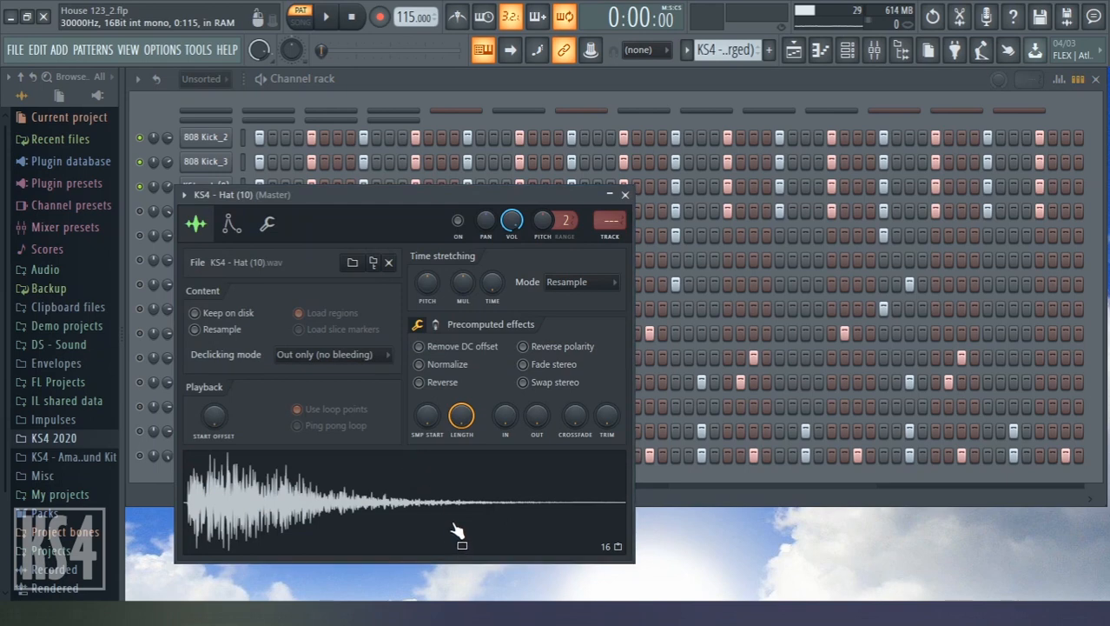
{"action": "left_click", "coordinate": [148, 217]}
{"action": "key", "text": "space"}
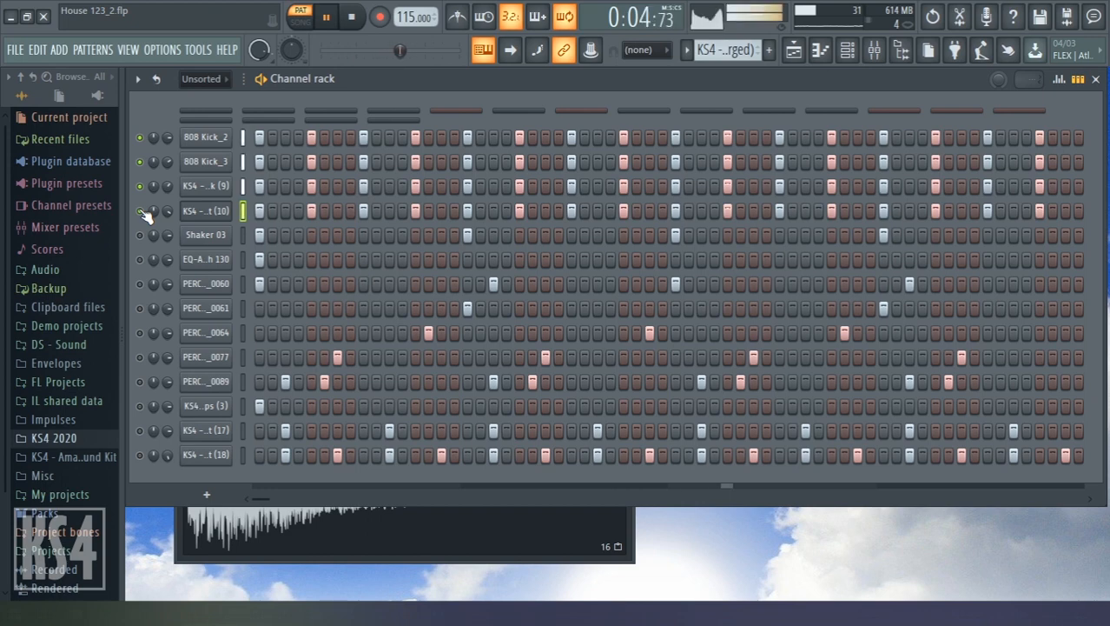
{"action": "key", "text": "space"}
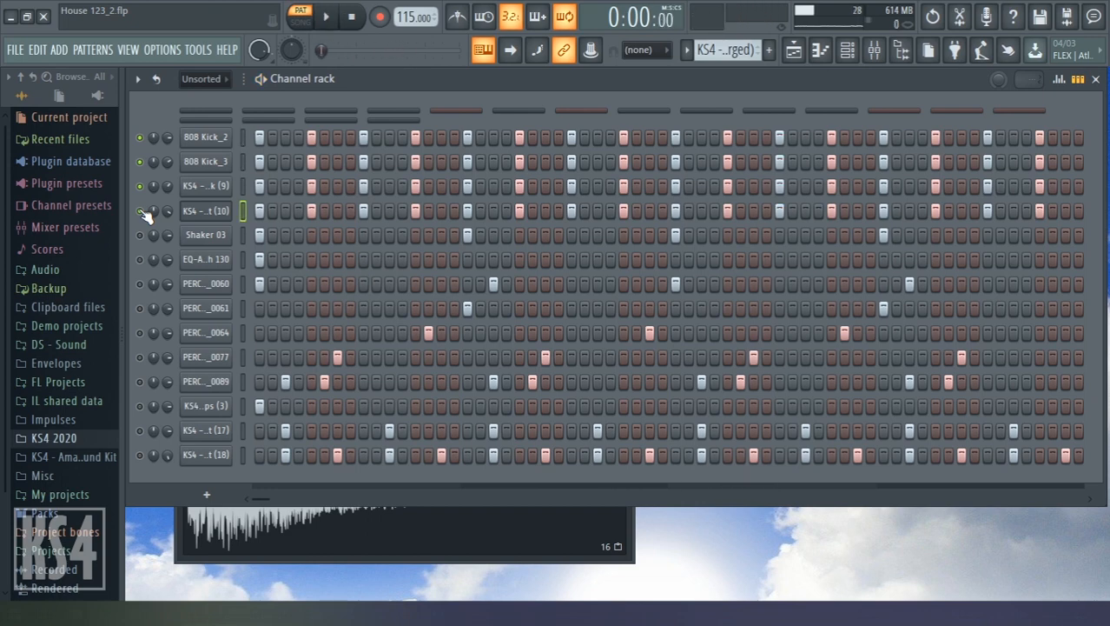
{"action": "left_click", "coordinate": [140, 210]}
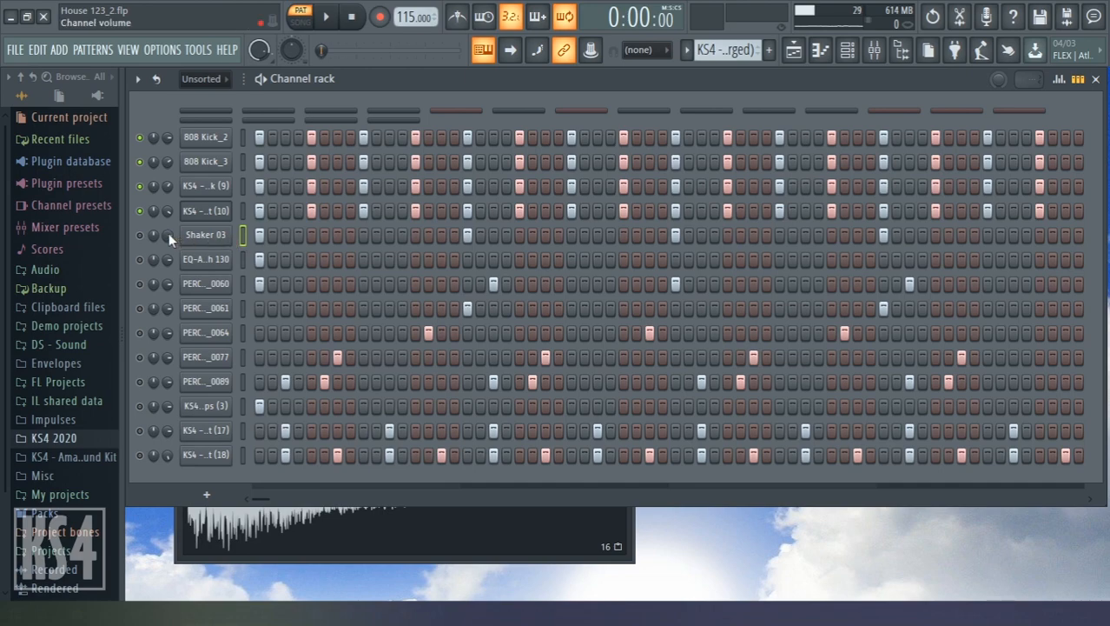
- Preview the Shaker 03 loop, and unmute its channel to hear it in the drum pattern
{"action": "left_click", "coordinate": [198, 235]}
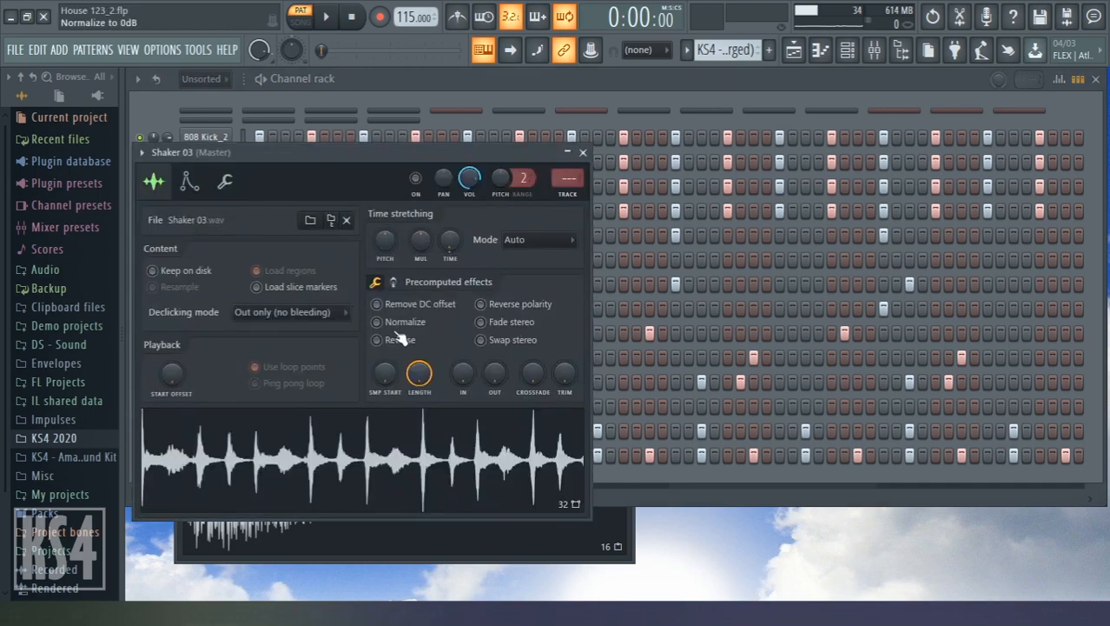
{"action": "left_click", "coordinate": [382, 437]}
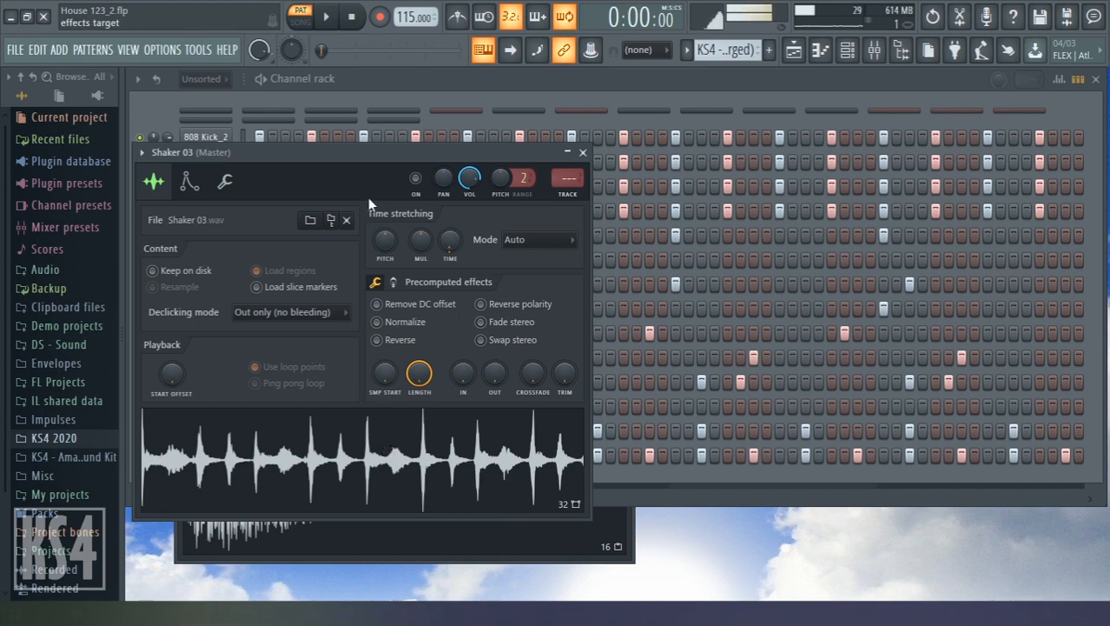
{"action": "left_click", "coordinate": [408, 79]}
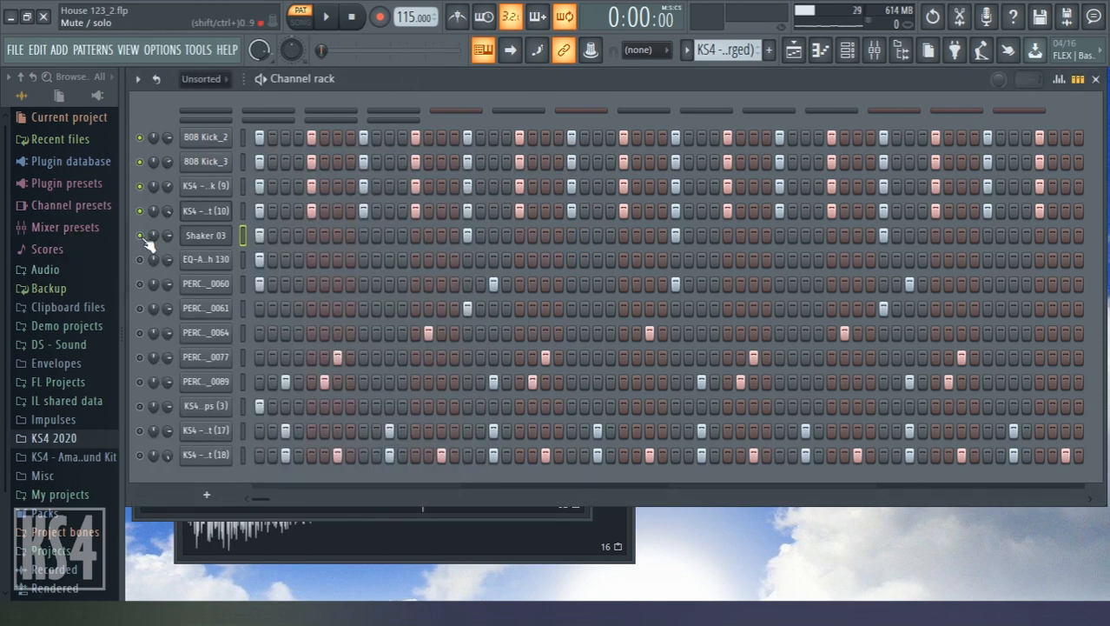
{"action": "key", "text": "space"}
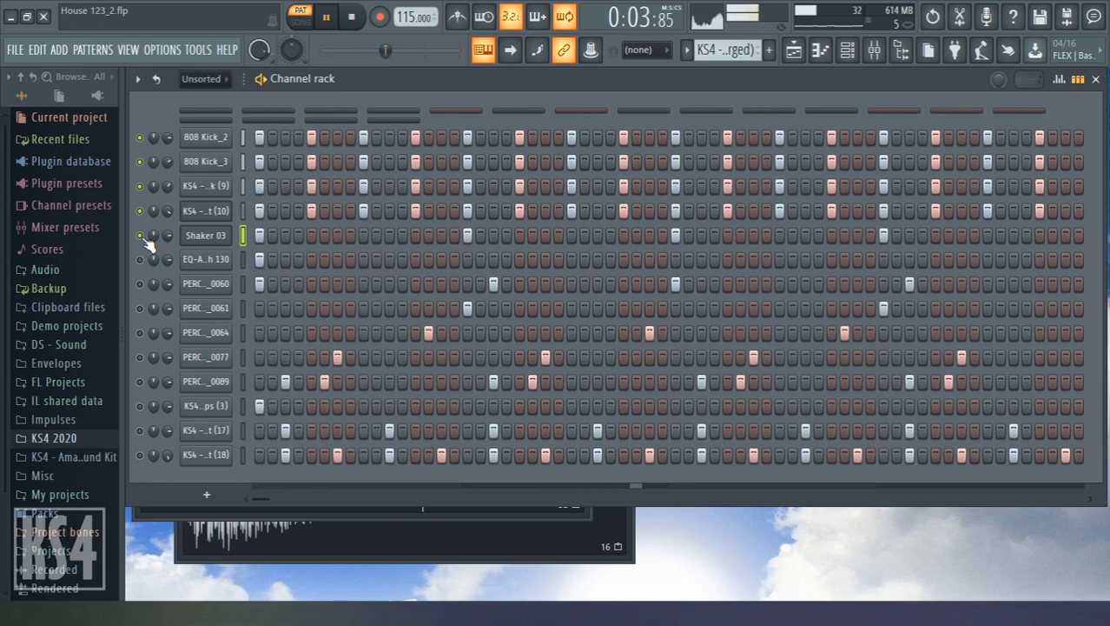
{"action": "key", "text": "space"}
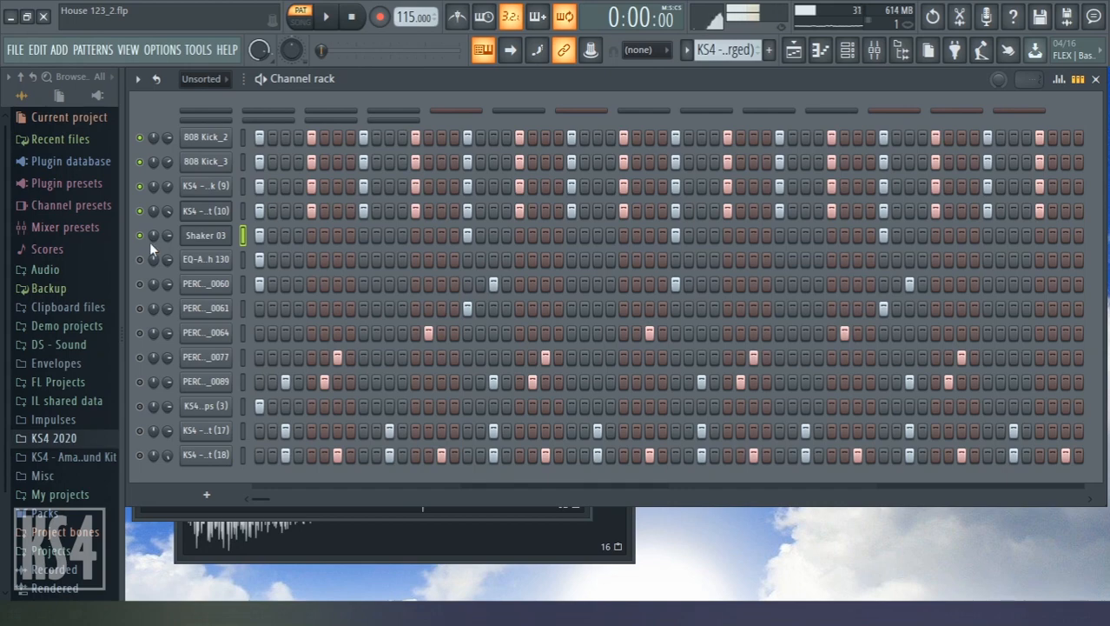
- Preview the EQ-A048 03 RimSh 130 loop, and unmute its channel to hear it with the other drums
{"action": "left_click", "coordinate": [243, 257]}
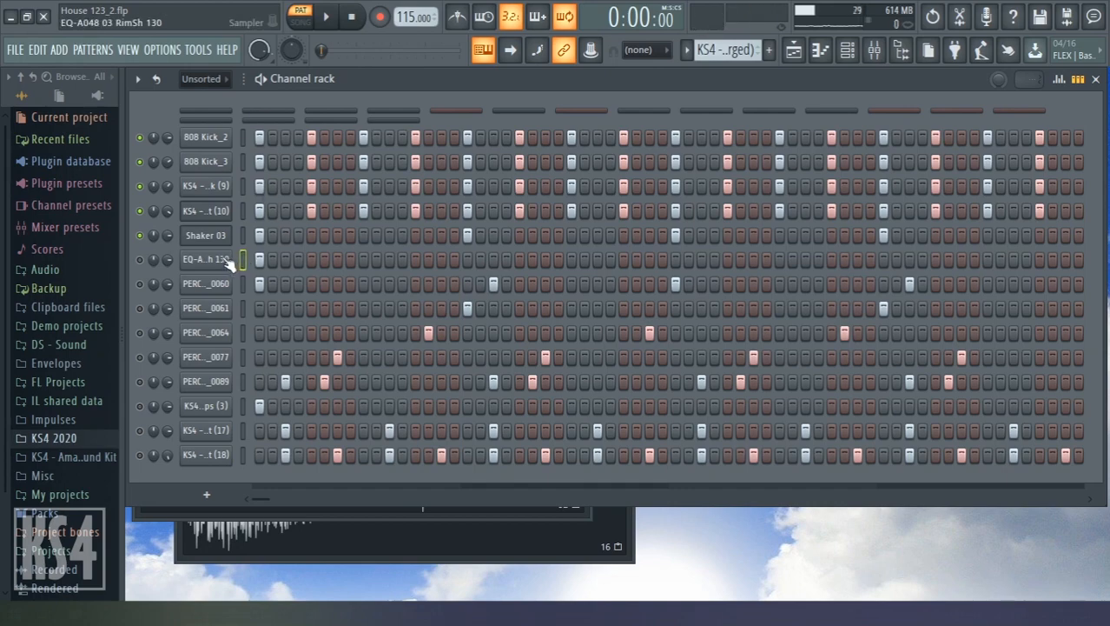
{"action": "left_click", "coordinate": [228, 261]}
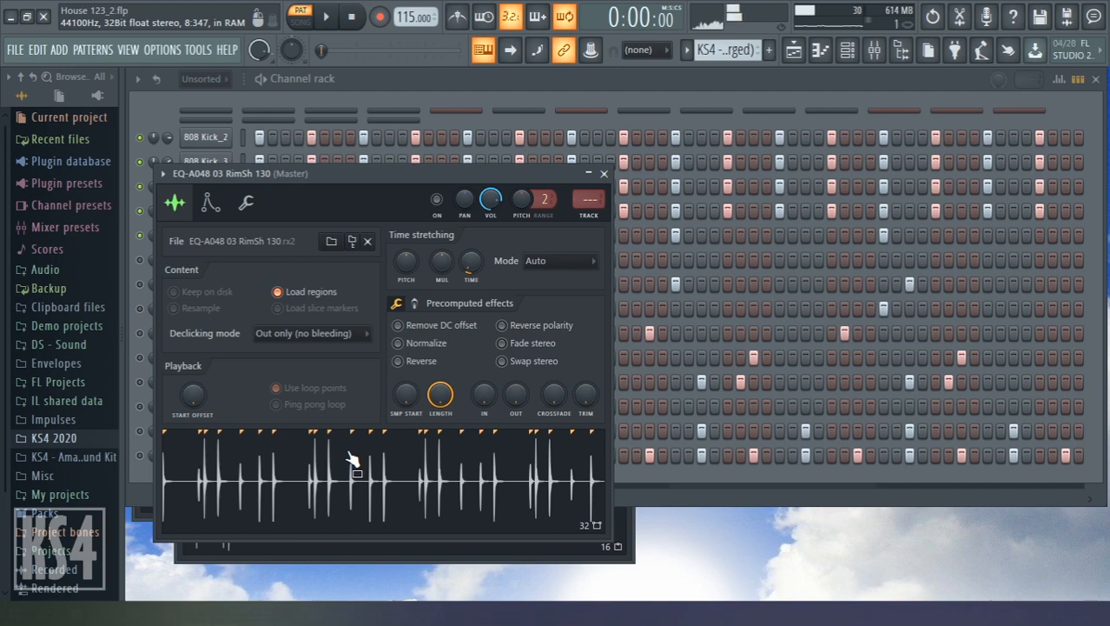
{"action": "left_click", "coordinate": [389, 79]}
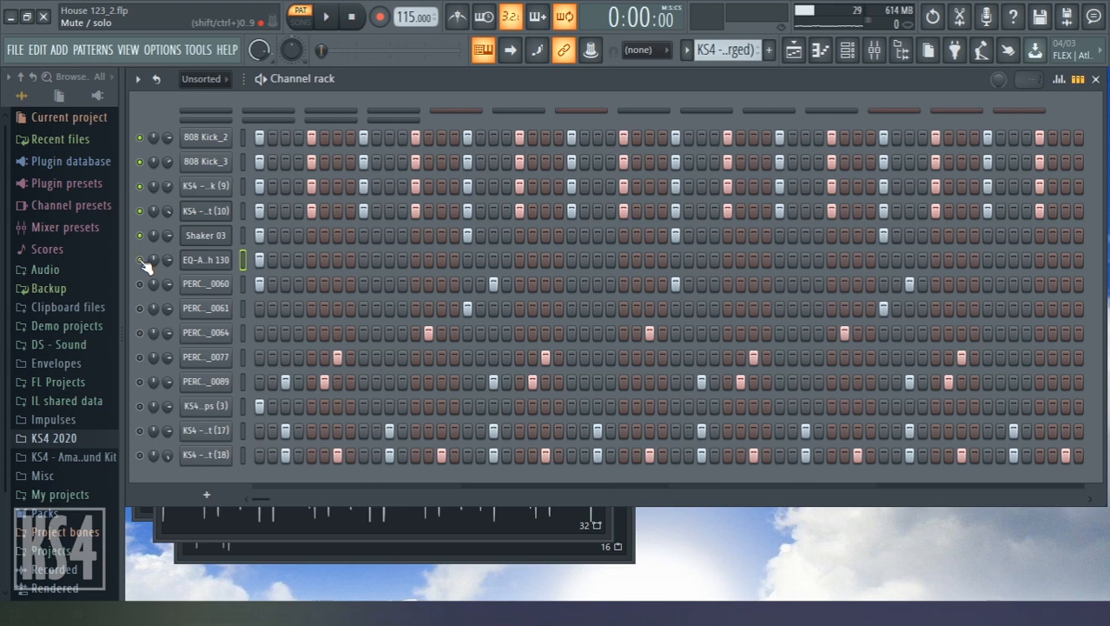
{"action": "key", "text": "space"}
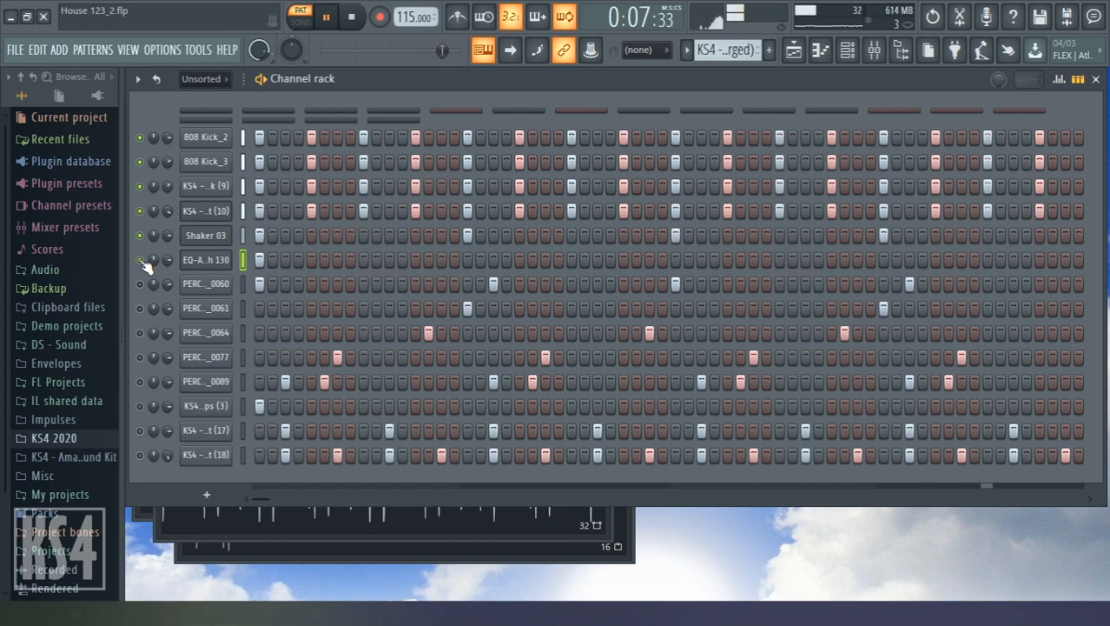
{"action": "key", "text": "space"}
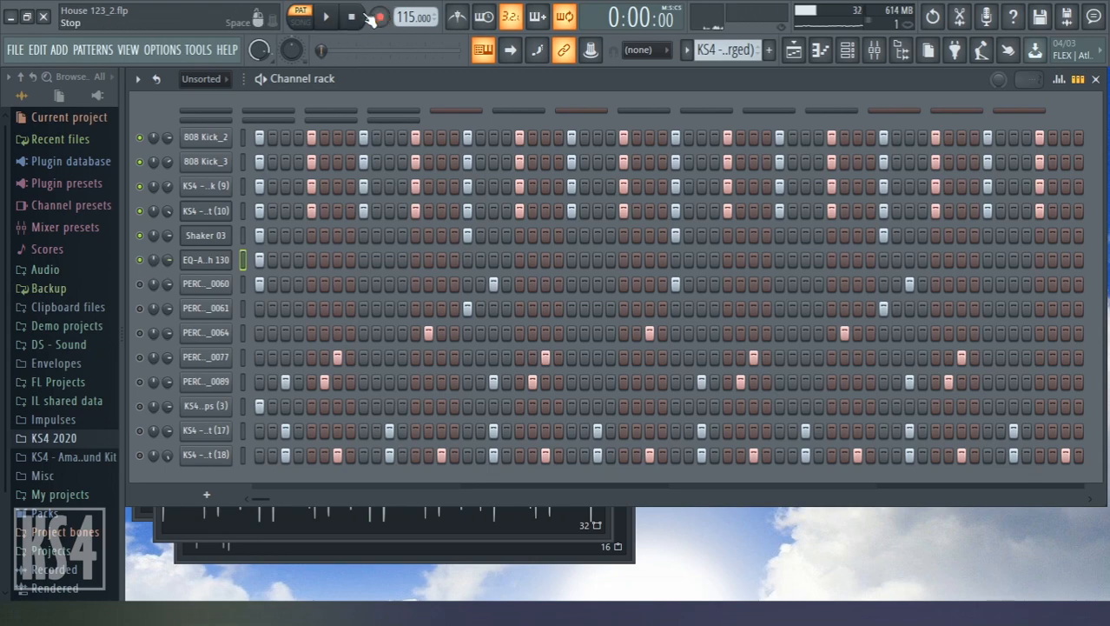
- Audition the PERCUSSION_0060, 0061, 0064, 0077 and 0089 samples from their channels
{"action": "left_click", "coordinate": [206, 283]}
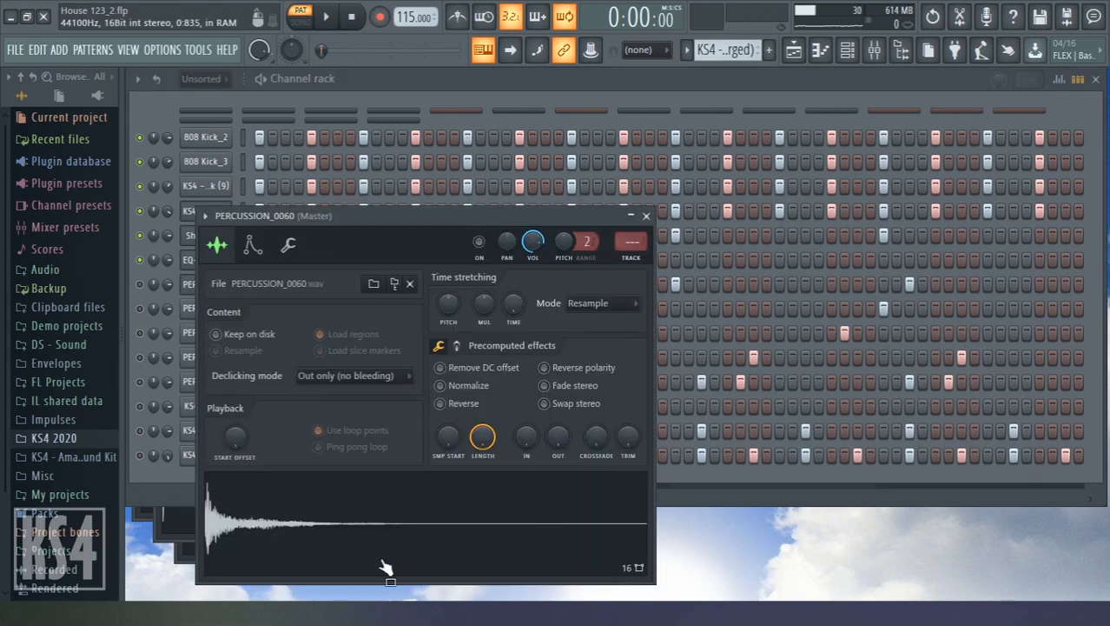
{"action": "left_click", "coordinate": [420, 176]}
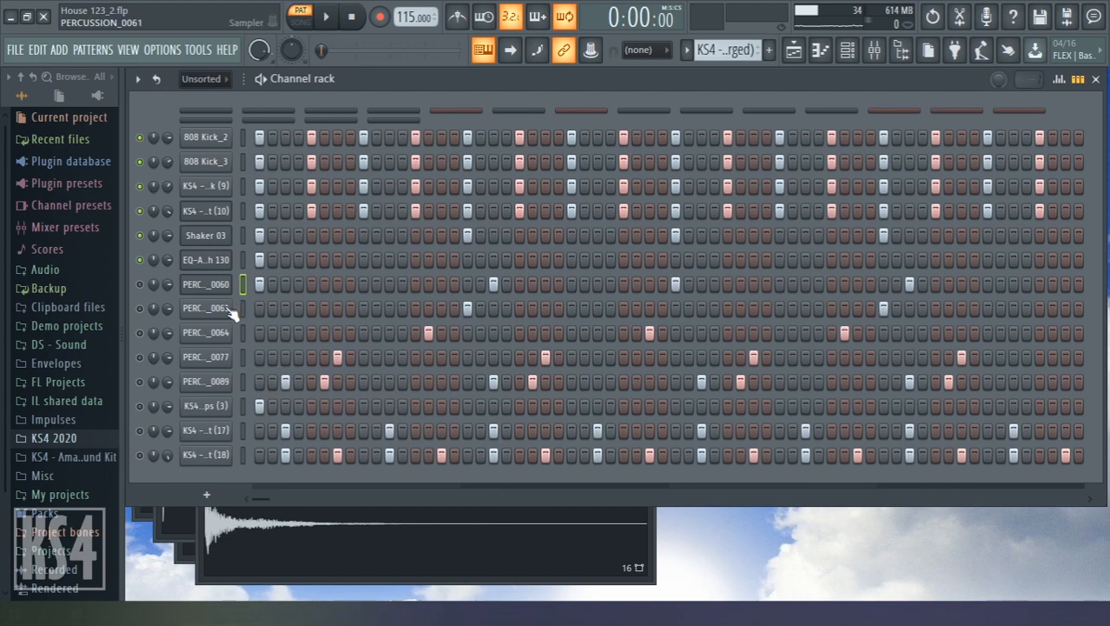
{"action": "left_click", "coordinate": [230, 311]}
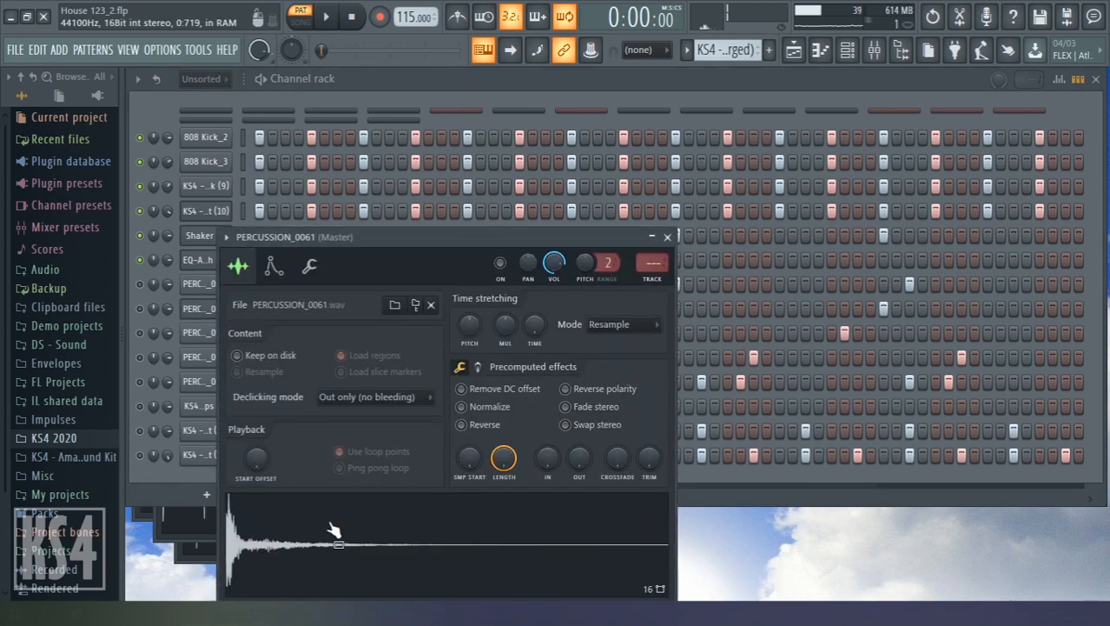
{"action": "left_click", "coordinate": [224, 352]}
{"action": "left_click", "coordinate": [223, 332]}
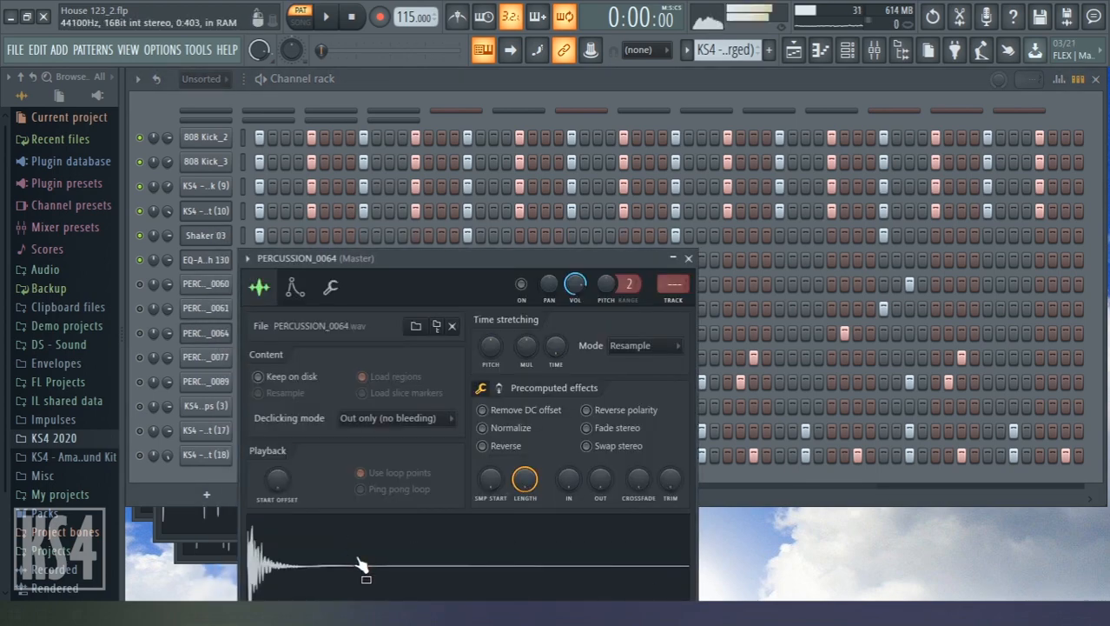
{"action": "left_click", "coordinate": [355, 78]}
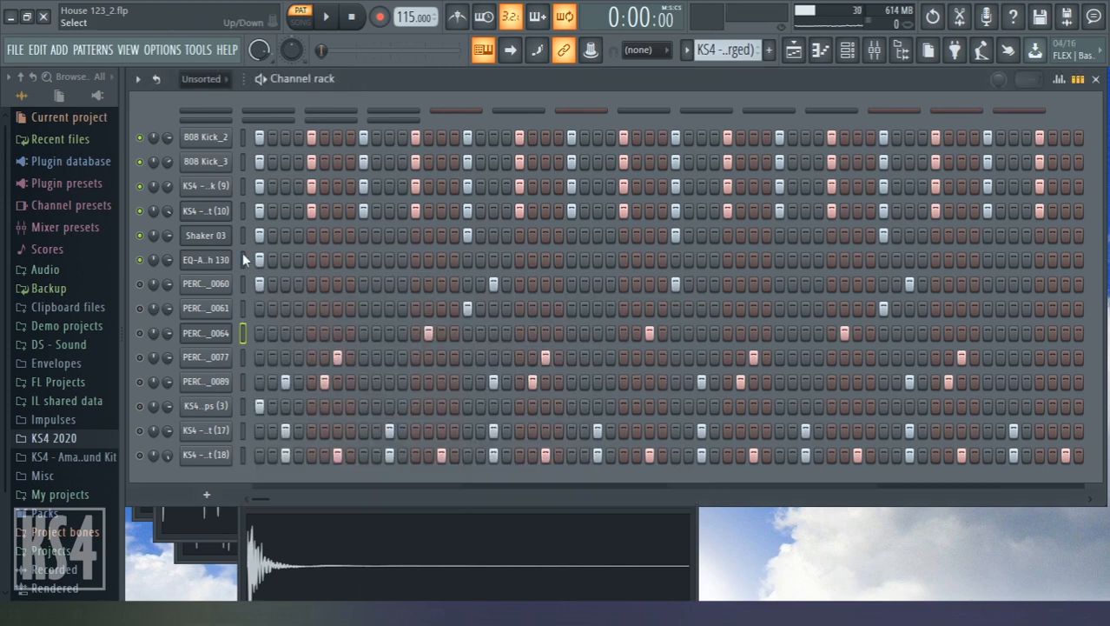
{"action": "left_click", "coordinate": [225, 357]}
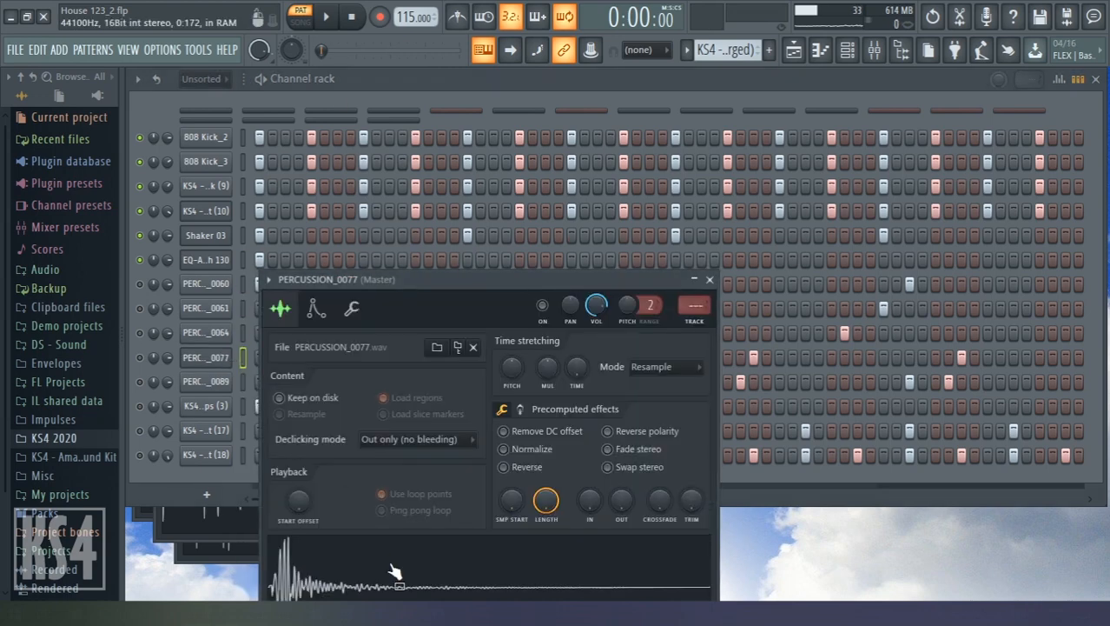
{"action": "left_click", "coordinate": [214, 382]}
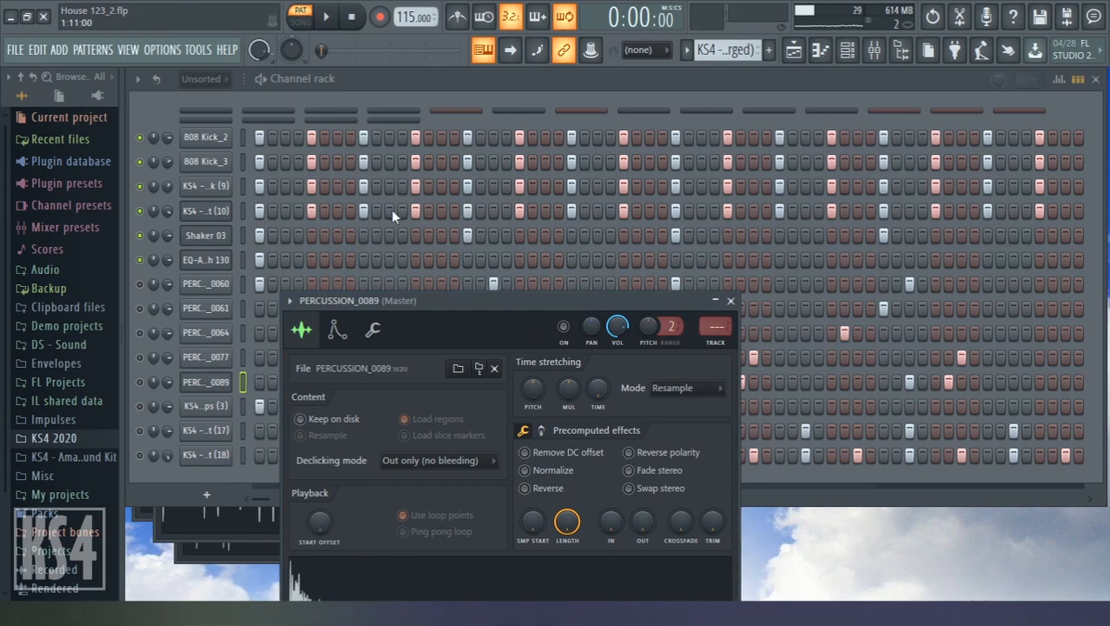
- Unmute the five percussion channels, PERCUSSION_0060 through 0089, and play the pattern with them
{"action": "left_click", "coordinate": [391, 79]}
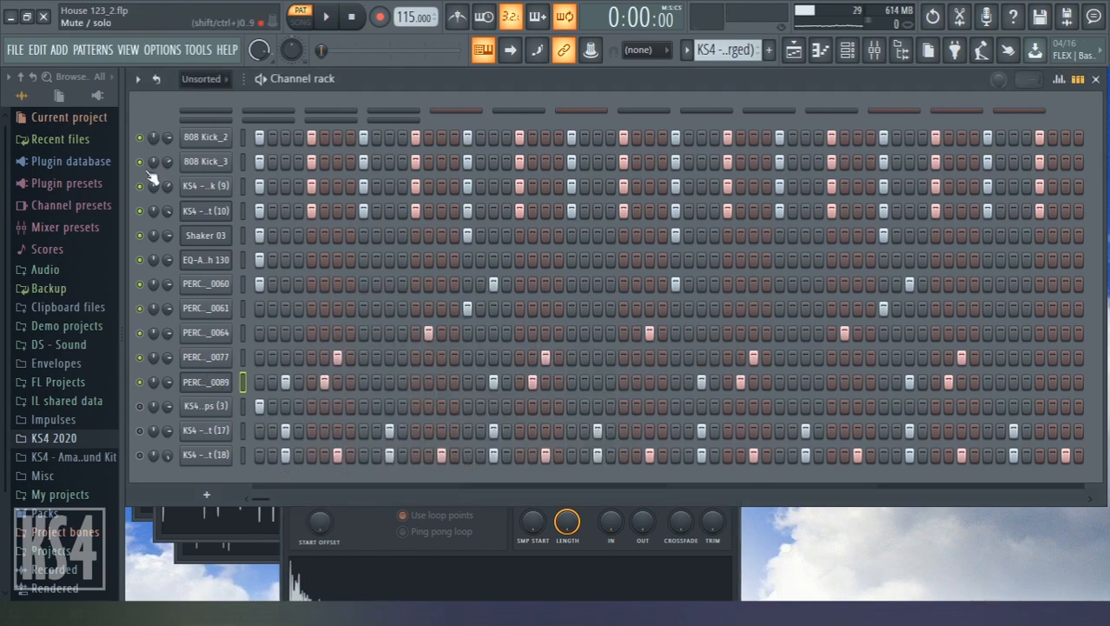
{"action": "key", "text": "space"}
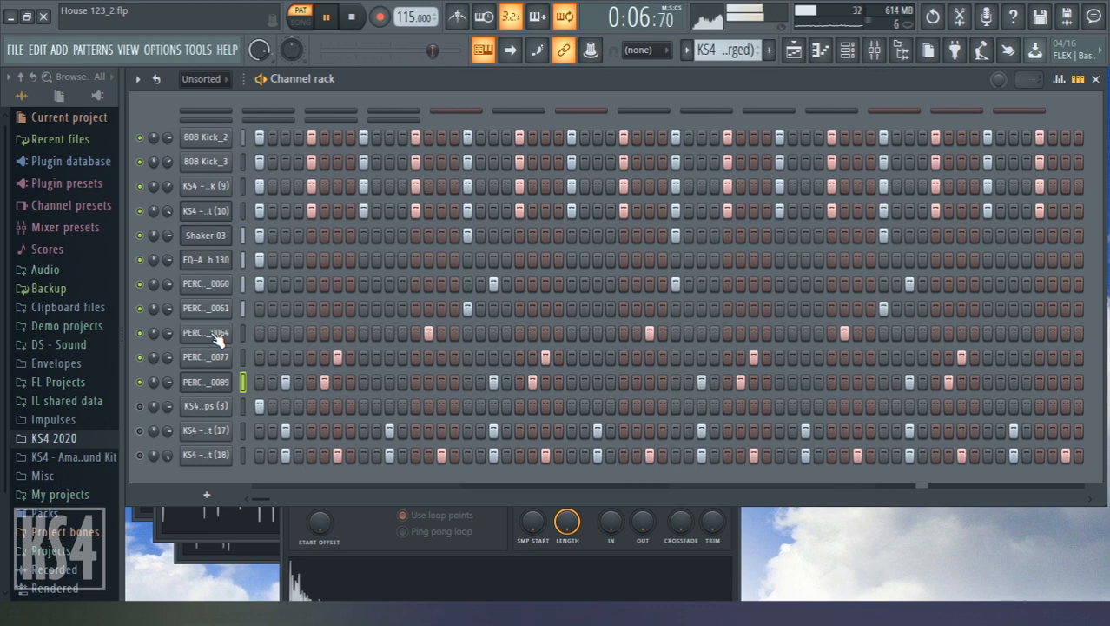
{"action": "key", "text": "space"}
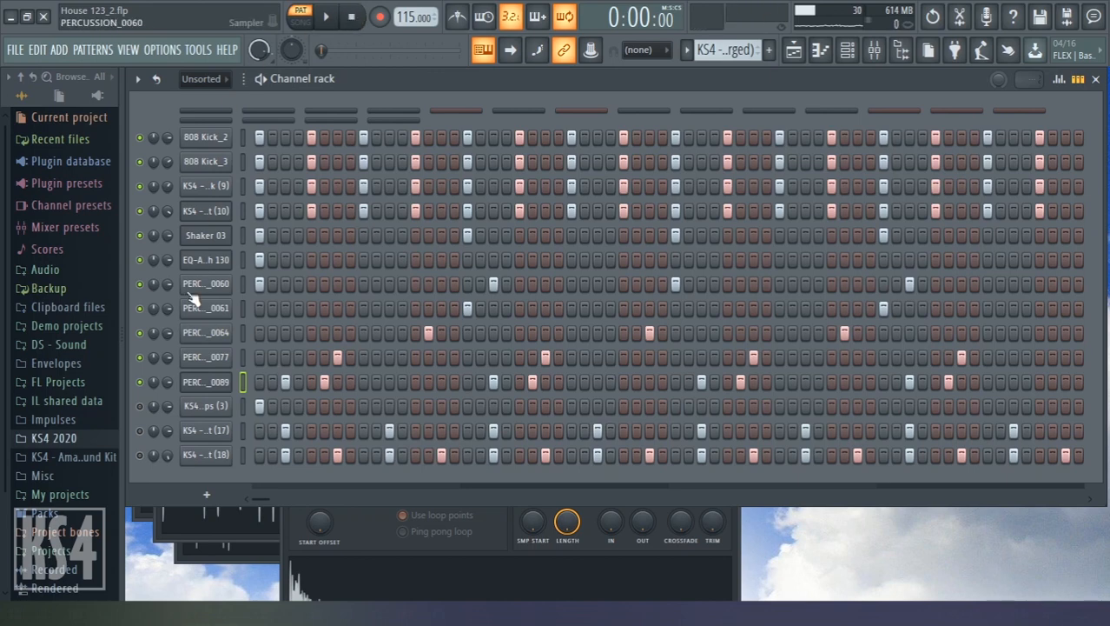
- Open the KS4 2020 - Drum Loops (3) sample and preview its waveform
{"action": "left_click", "coordinate": [225, 403]}
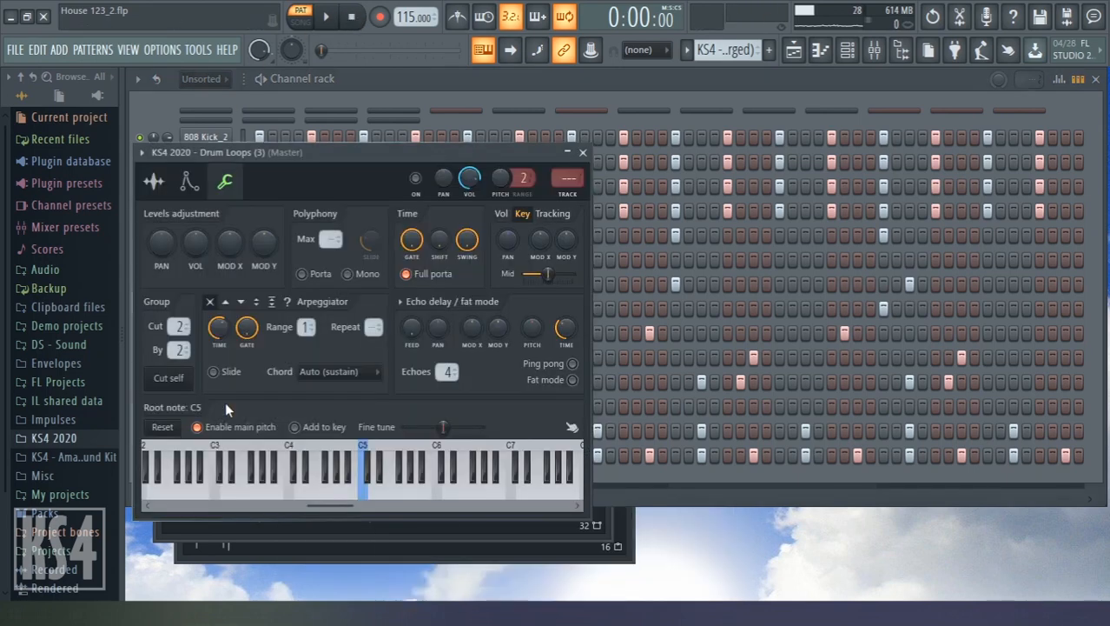
{"action": "left_click", "coordinate": [163, 184]}
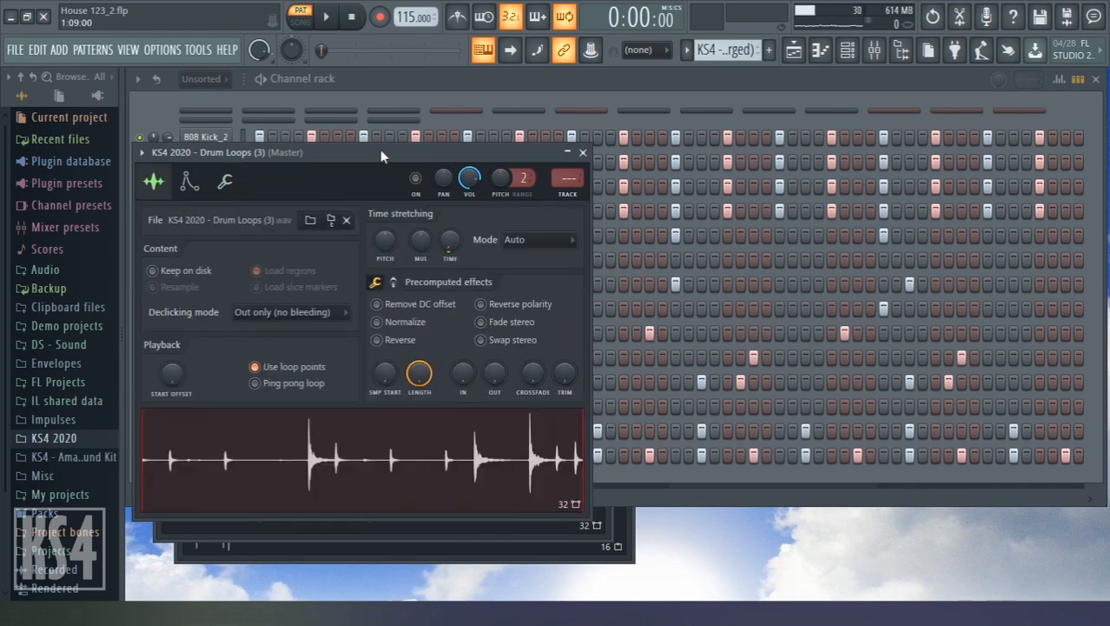
{"action": "left_click_drag", "start_coordinate": [374, 150], "coordinate": [572, 147]}
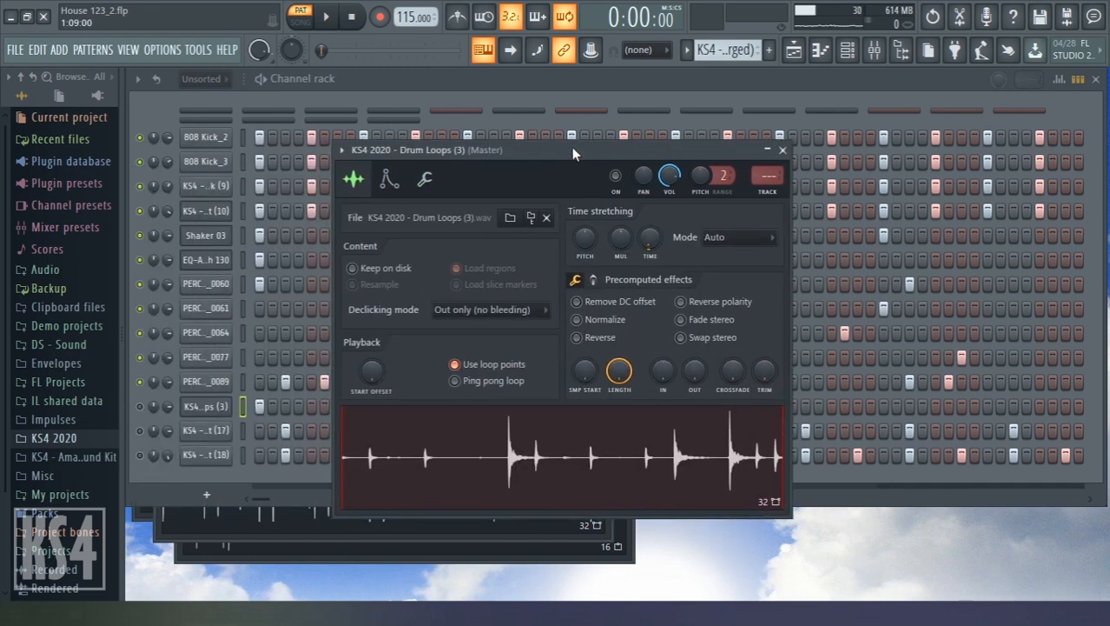
{"action": "left_click", "coordinate": [548, 472]}
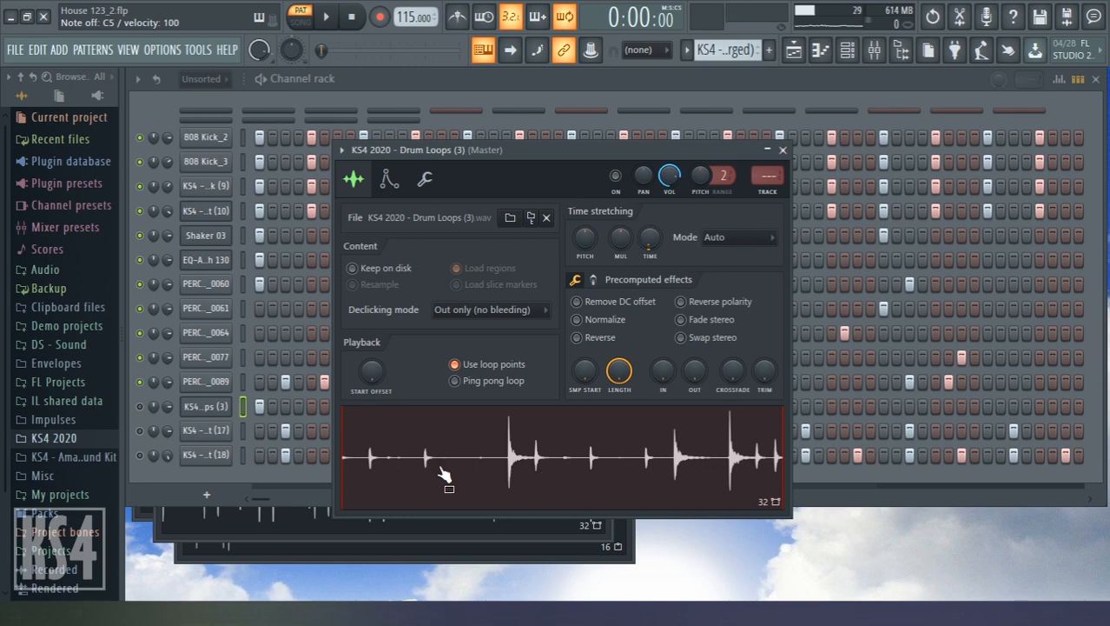
- Unmute the Drum Loops (3) channel and play the pattern with it
{"action": "left_click", "coordinate": [139, 413]}
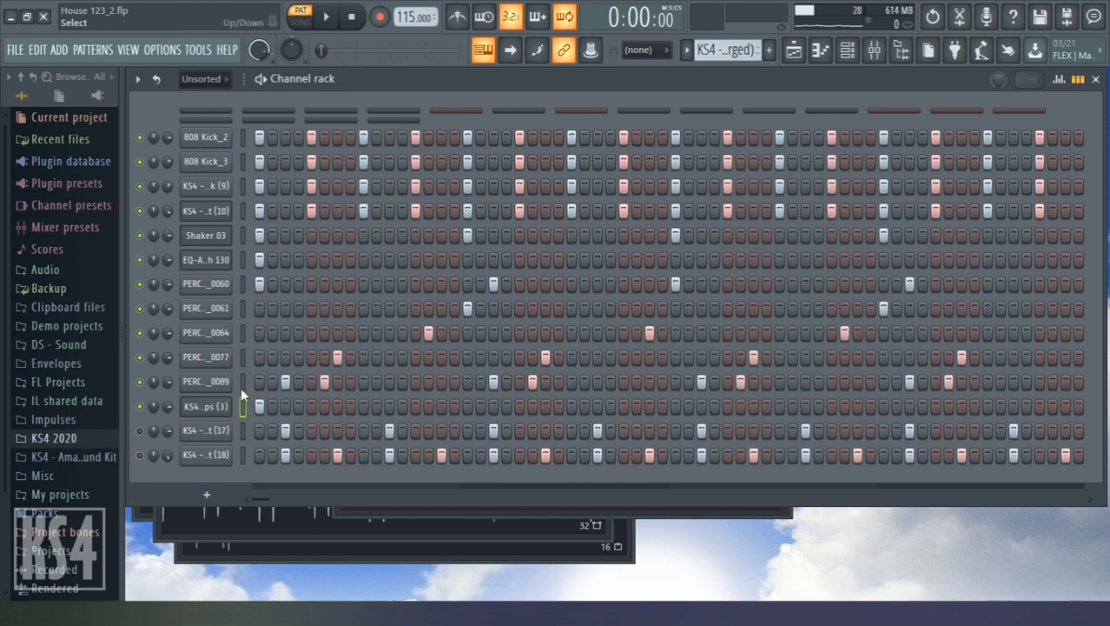
{"action": "key", "text": "space"}
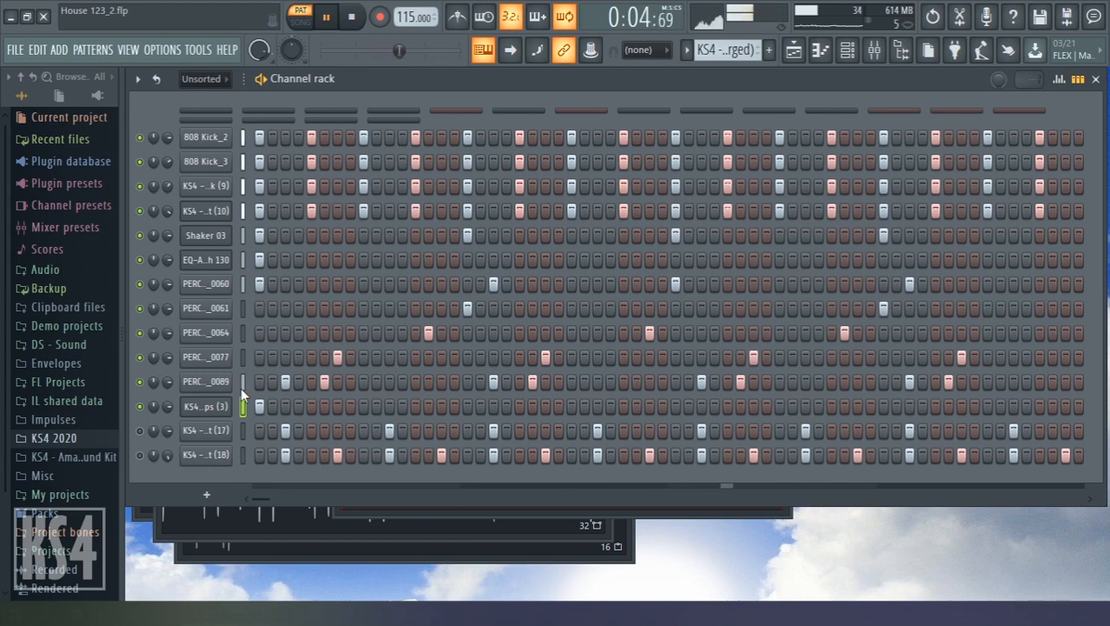
{"action": "key", "text": "space"}
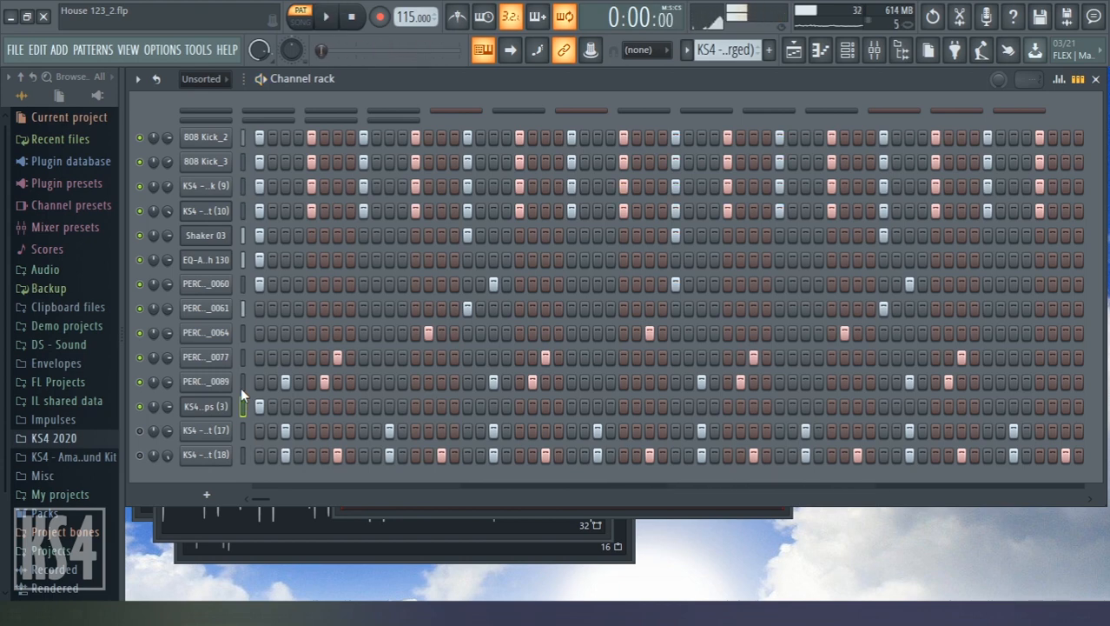
- Preview the KS4 - Hat (17) and Hat (18) samples, and unmute their channels to hear the complete drum pattern
{"action": "left_click", "coordinate": [225, 431]}
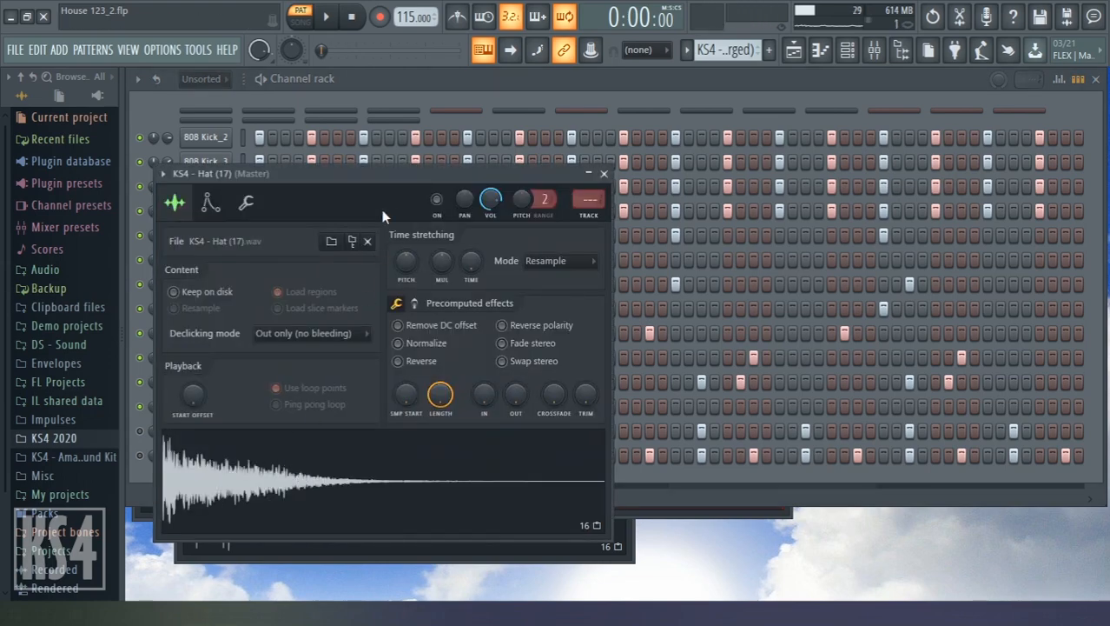
{"action": "left_click", "coordinate": [402, 95]}
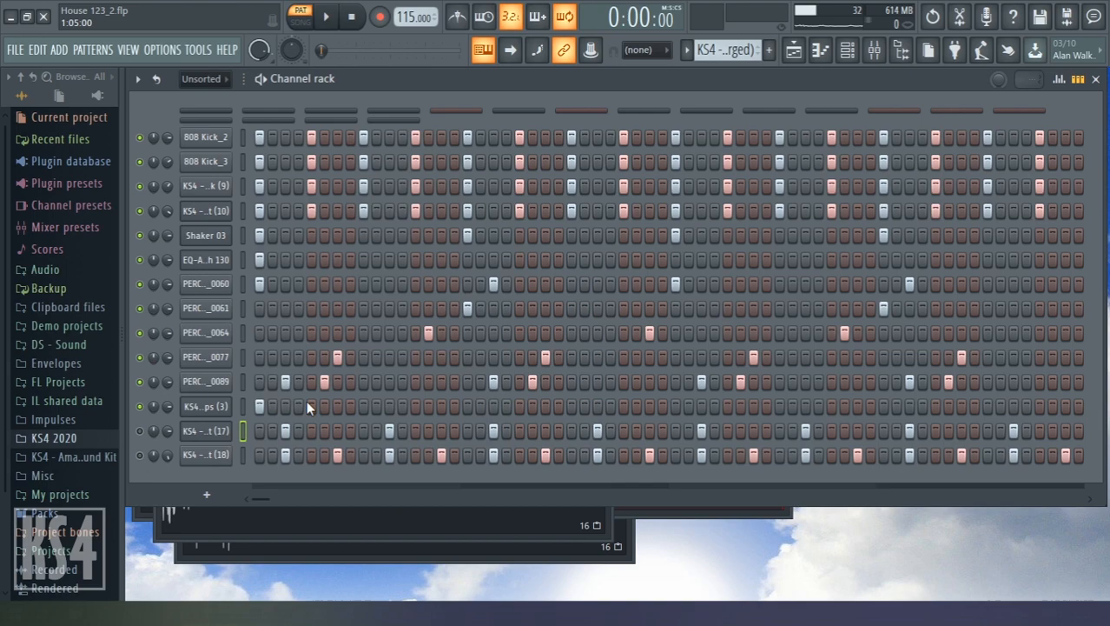
{"action": "left_click", "coordinate": [218, 454]}
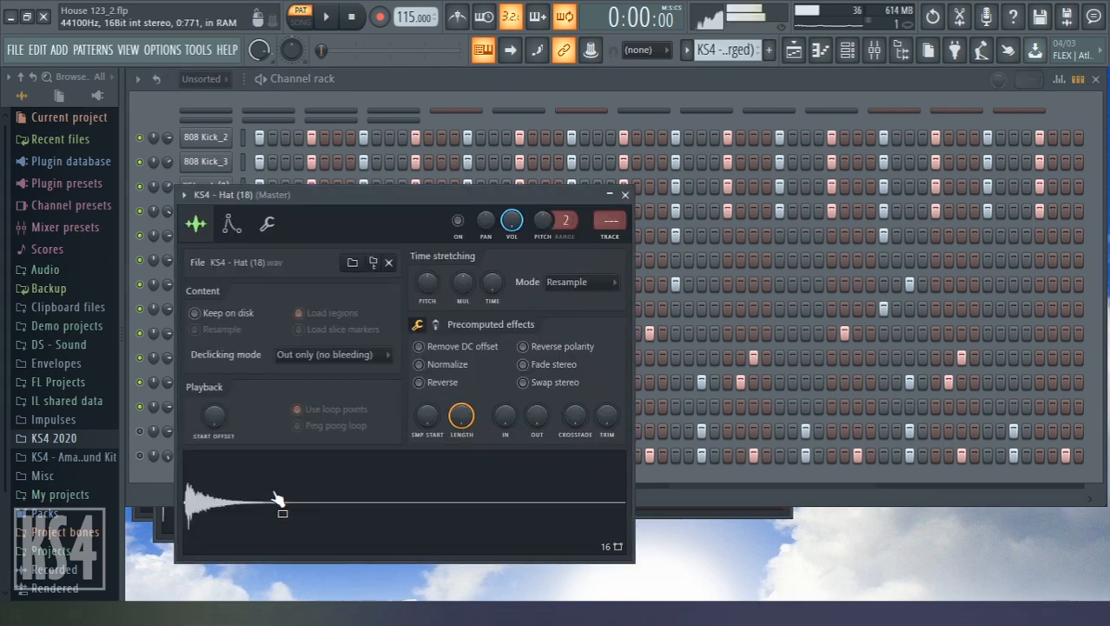
{"action": "left_click", "coordinate": [406, 89]}
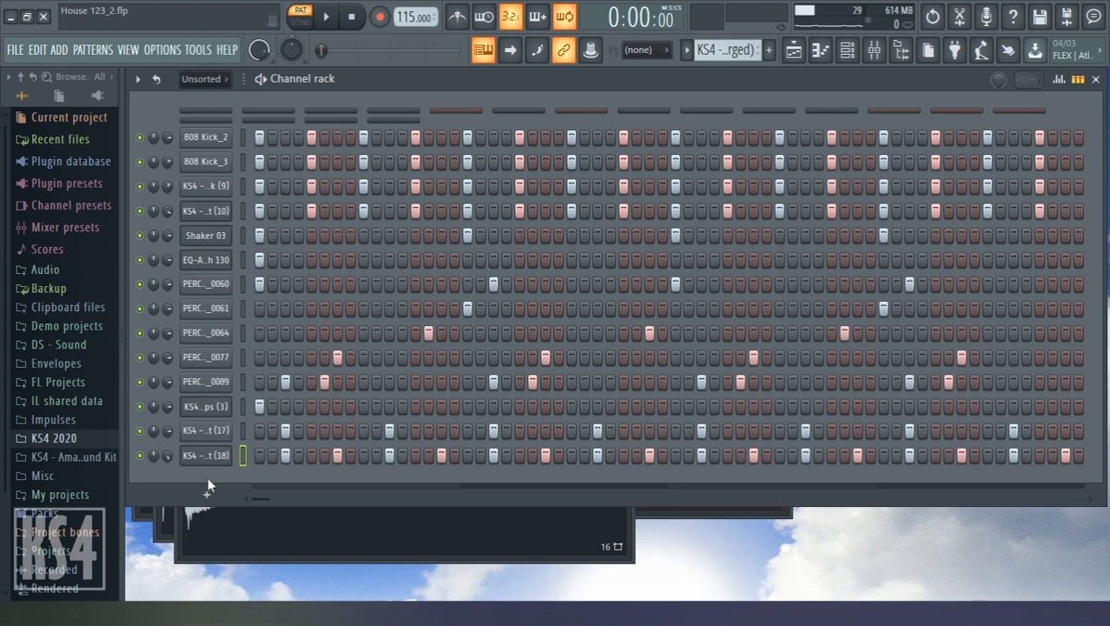
{"action": "key", "text": "space"}
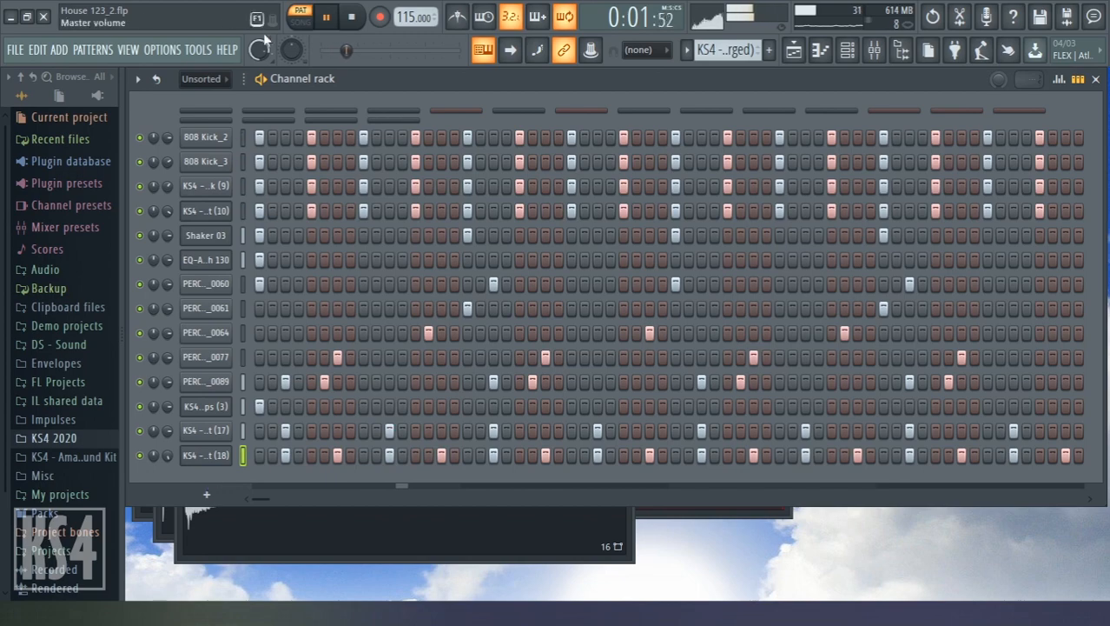
{"action": "key", "text": "space"}
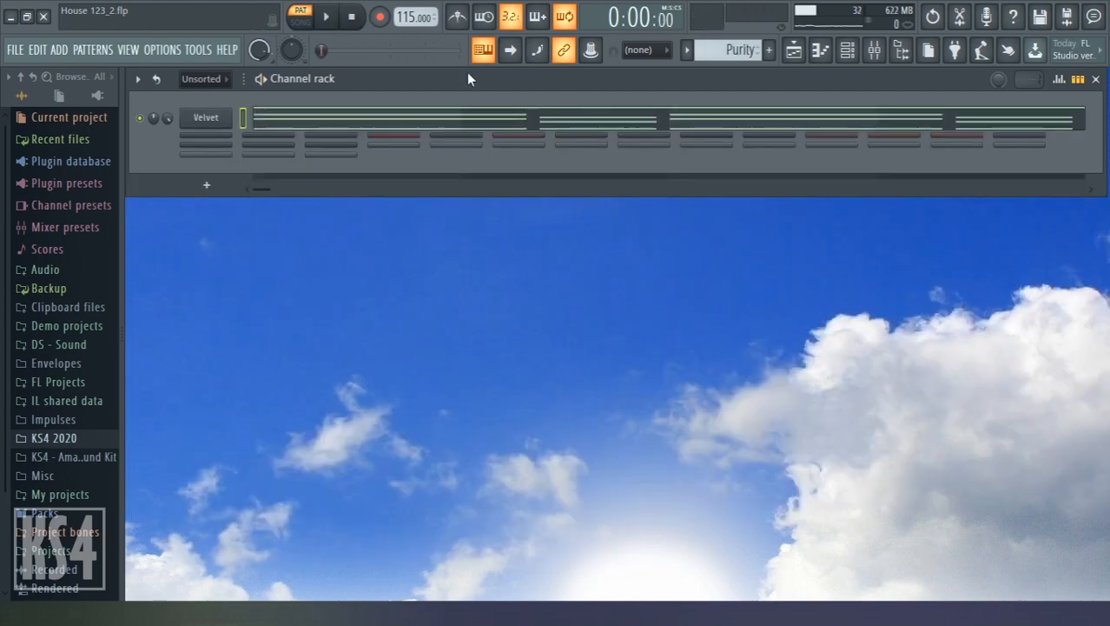
- Open the Velvet channel's notes in the piano roll and play the Purity pattern's chords
{"action": "left_click", "coordinate": [206, 117]}
{"action": "key", "text": "F7"}
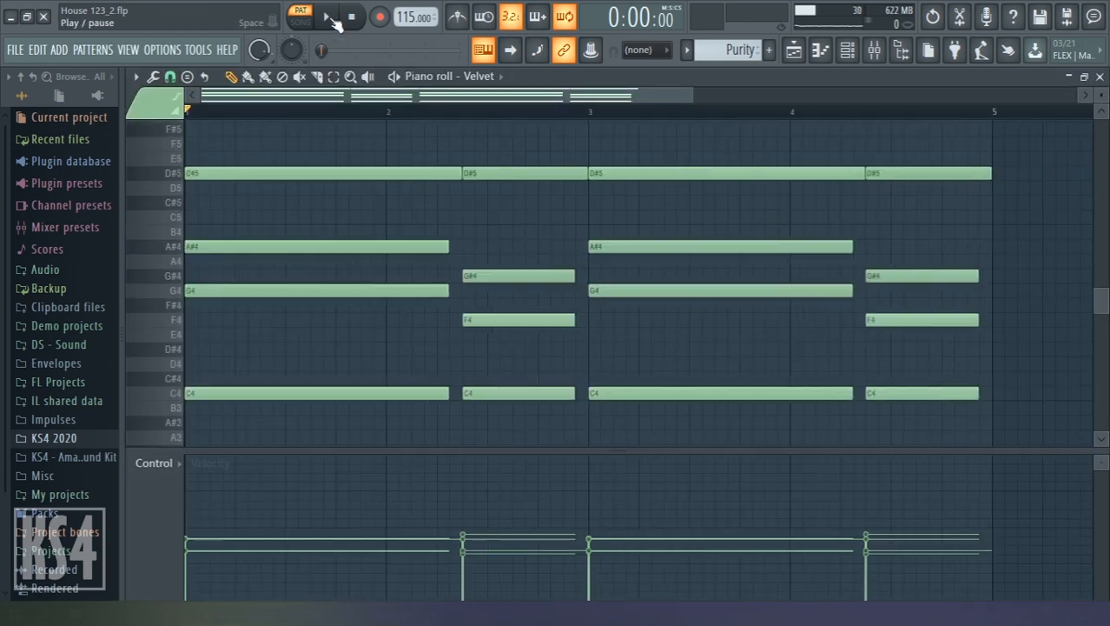
{"action": "left_click", "coordinate": [330, 18]}
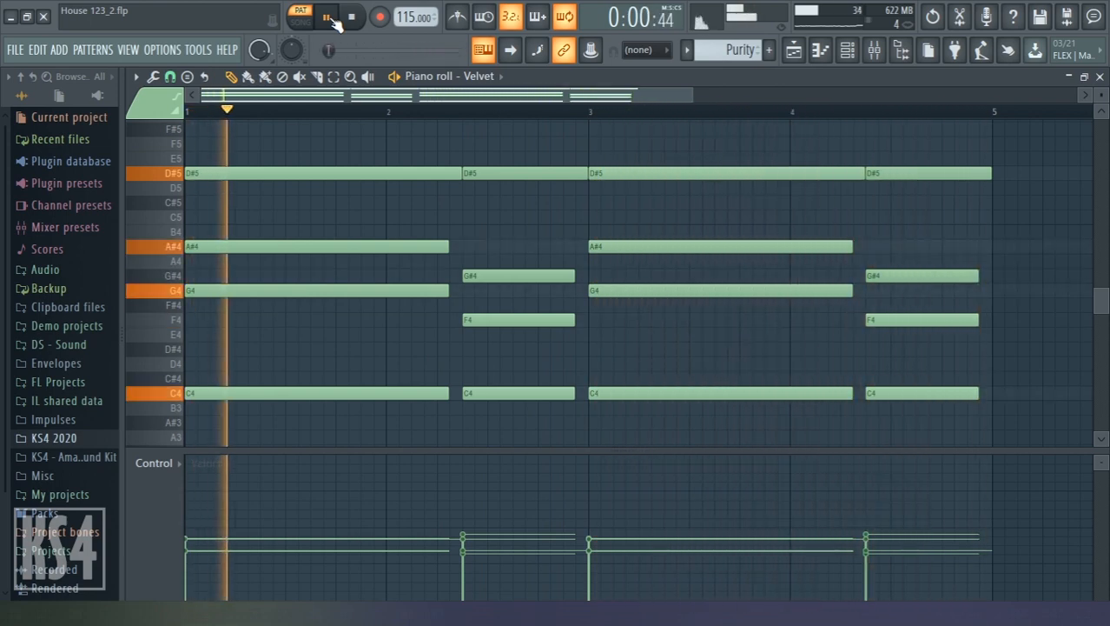
{"action": "key", "text": "space"}
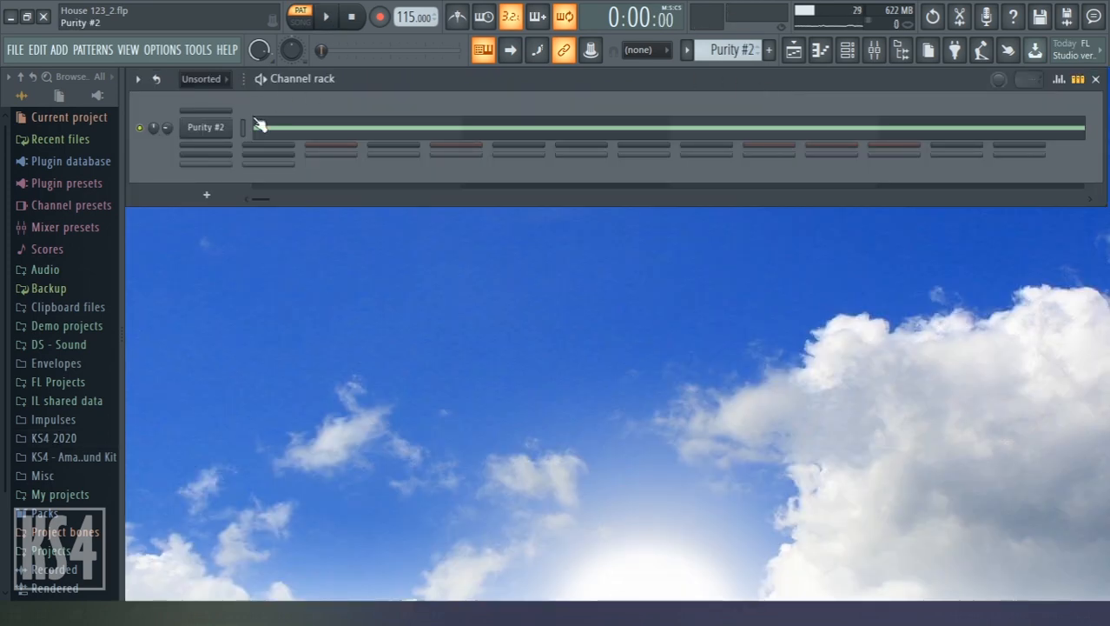
- Inspect the Purity #2 instrument's sound, and play its pattern from the piano roll
{"action": "left_click", "coordinate": [222, 128]}
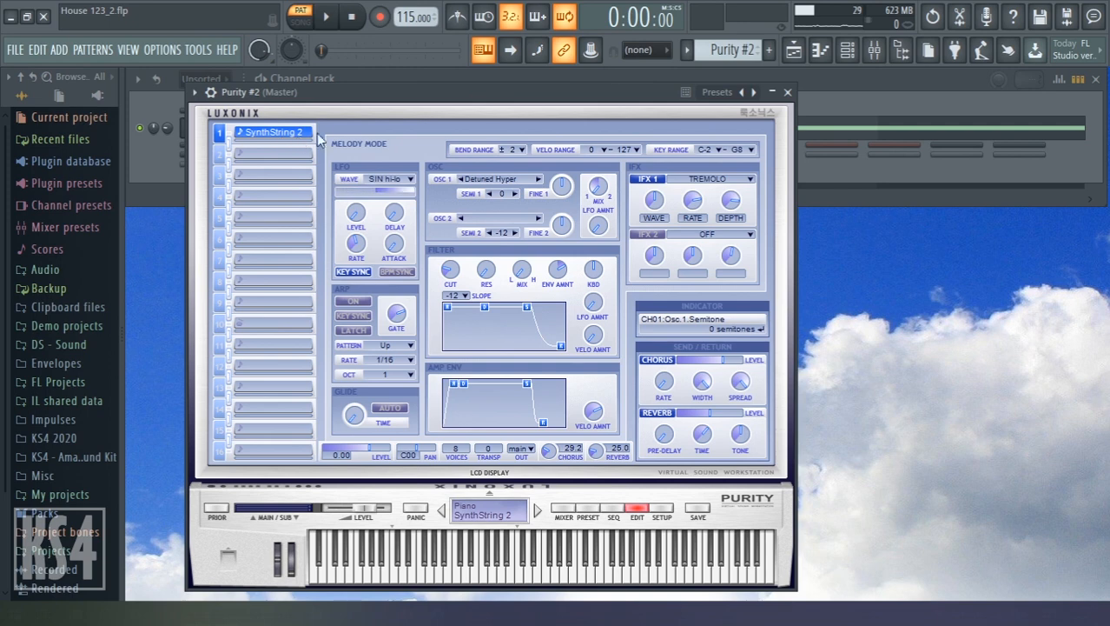
{"action": "key", "text": "F7"}
{"action": "key", "text": "space"}
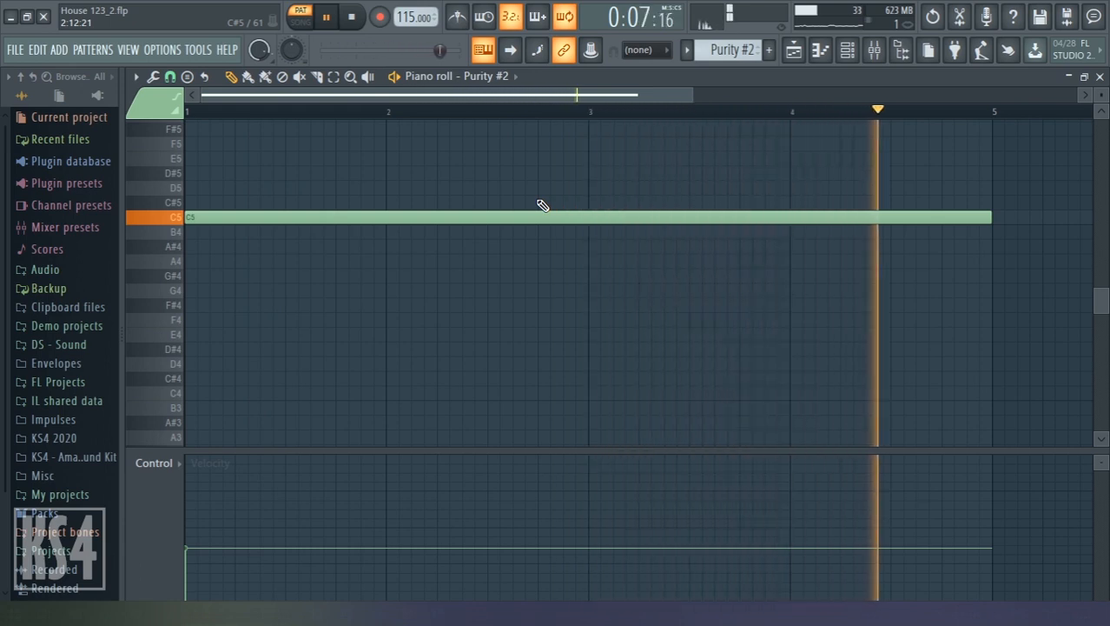
{"action": "key", "text": "space"}
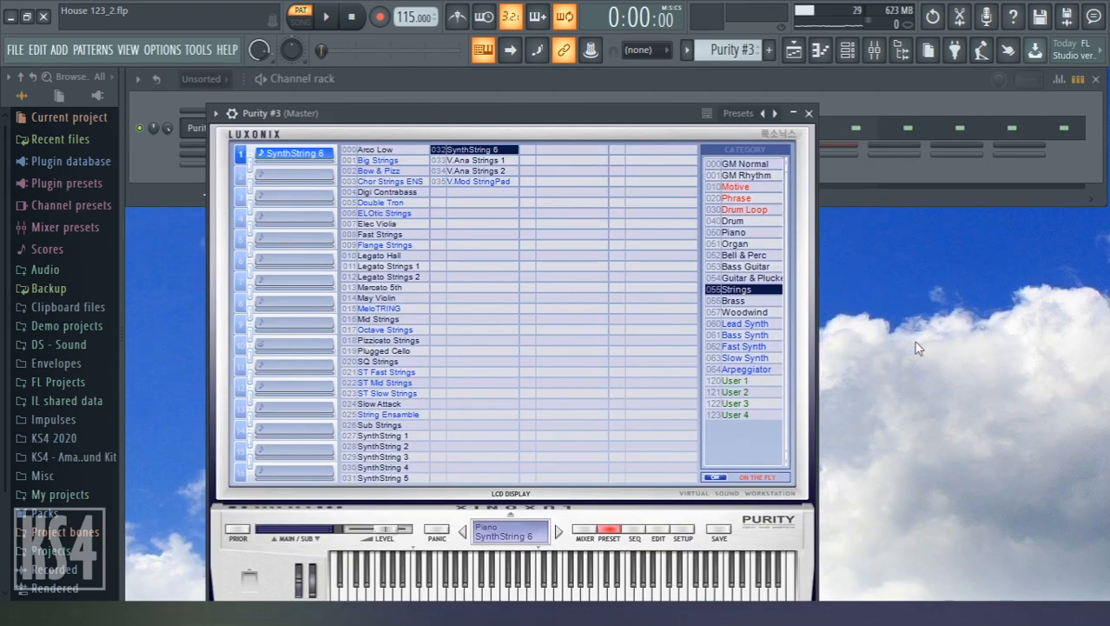
- Examine the Purity #3 string preset and play its short repeated notes in the piano roll
{"action": "left_click_drag", "start_coordinate": [668, 117], "coordinate": [669, 92]}
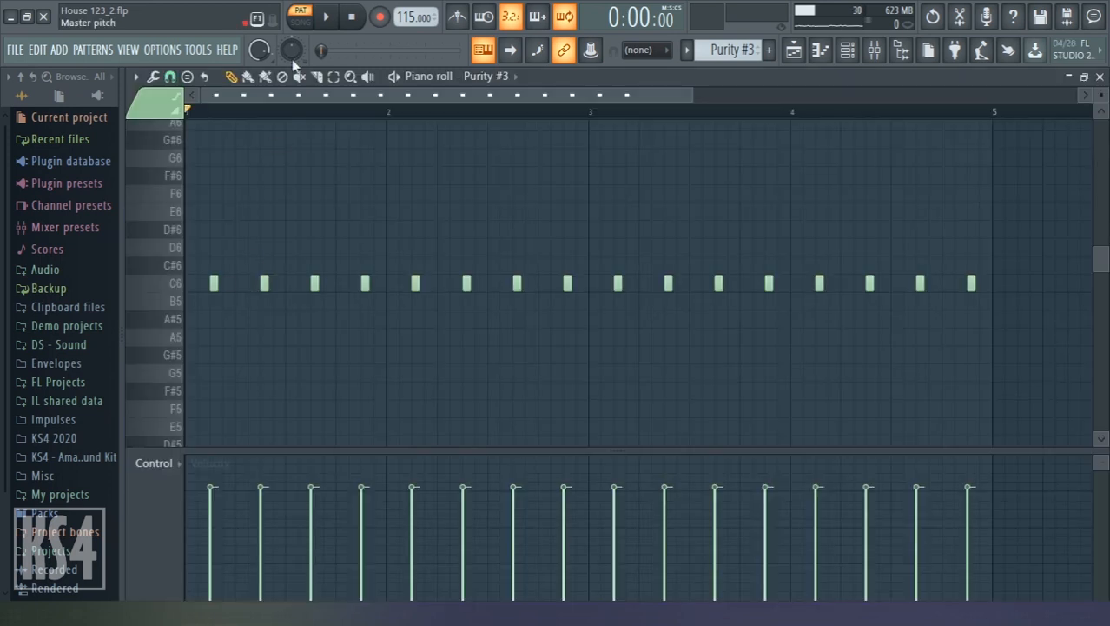
{"action": "key", "text": "space"}
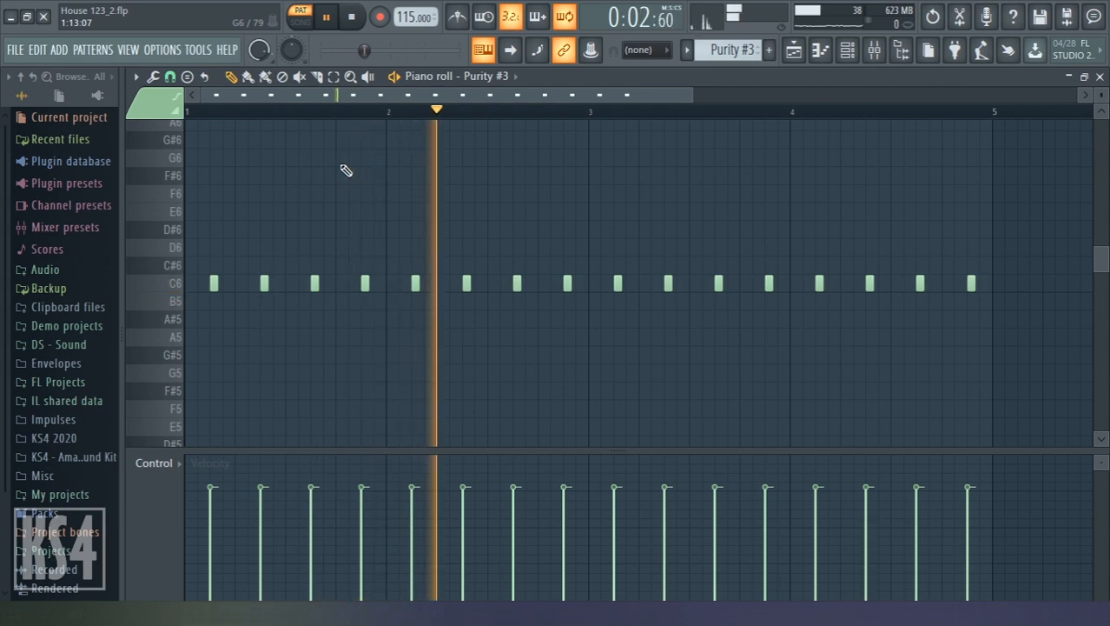
{"action": "key", "text": "space"}
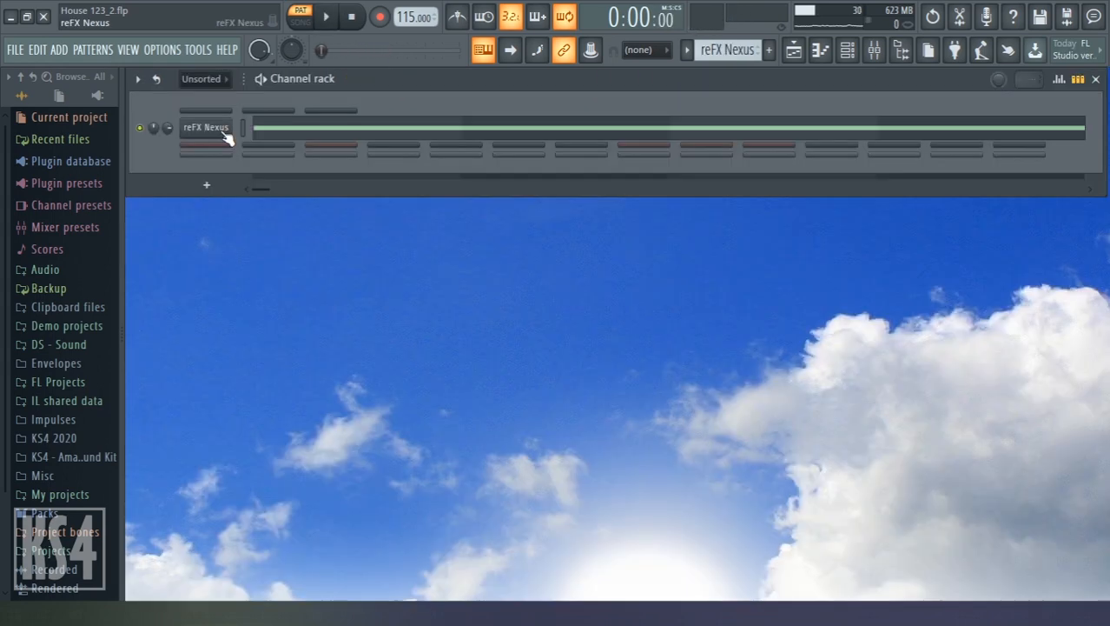
- Inspect the reFX Nexus pad preset and its mixer track's effects while playing the pattern
{"action": "left_click", "coordinate": [224, 135]}
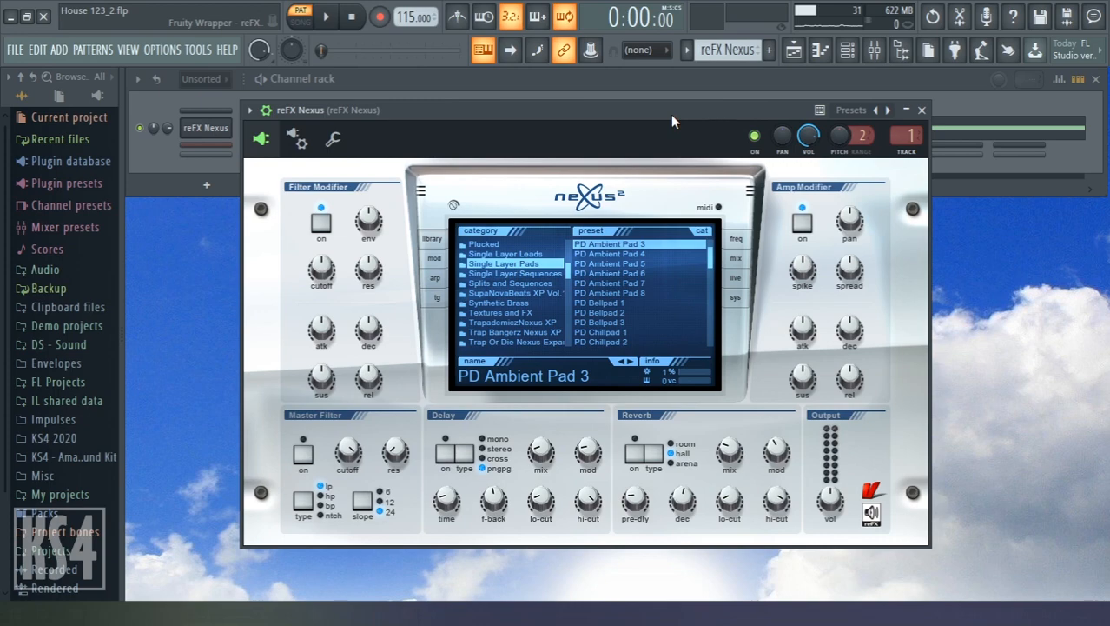
{"action": "key", "text": "F9"}
{"action": "key", "text": "space"}
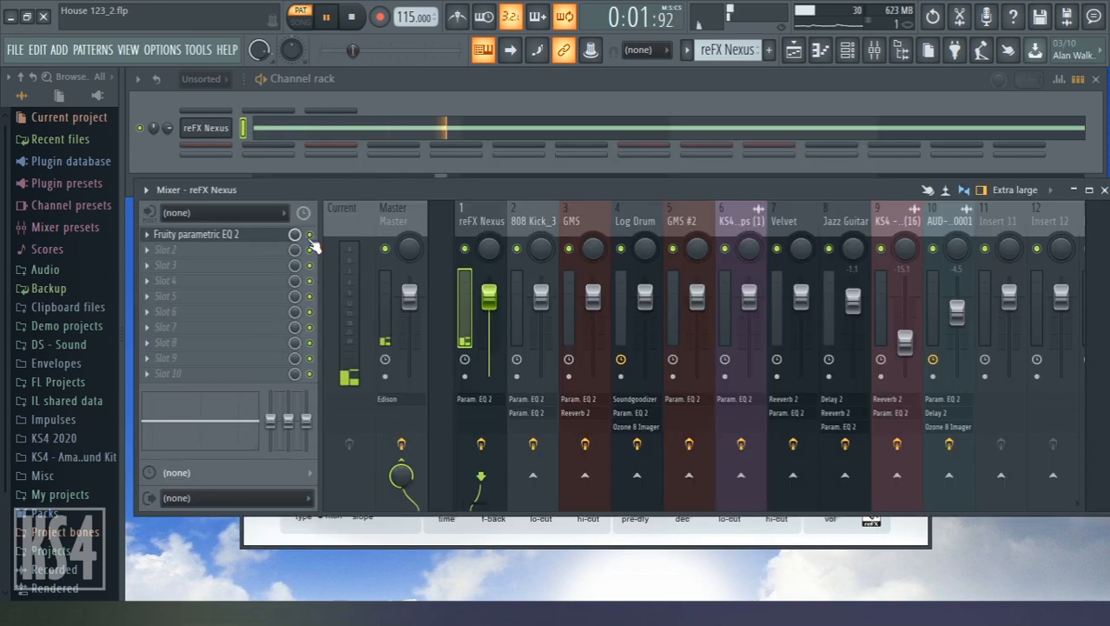
{"action": "key", "text": "space"}
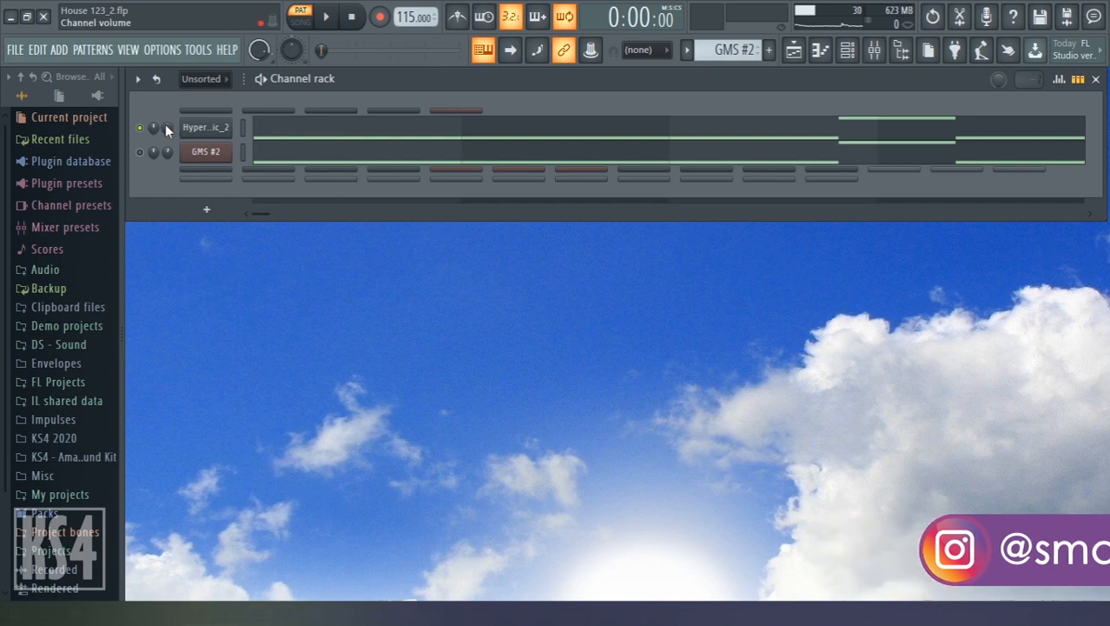
- View the Hypersonic_2 patch used in the GMS #2 pattern, and play its notes in the piano roll
{"action": "left_click", "coordinate": [205, 128]}
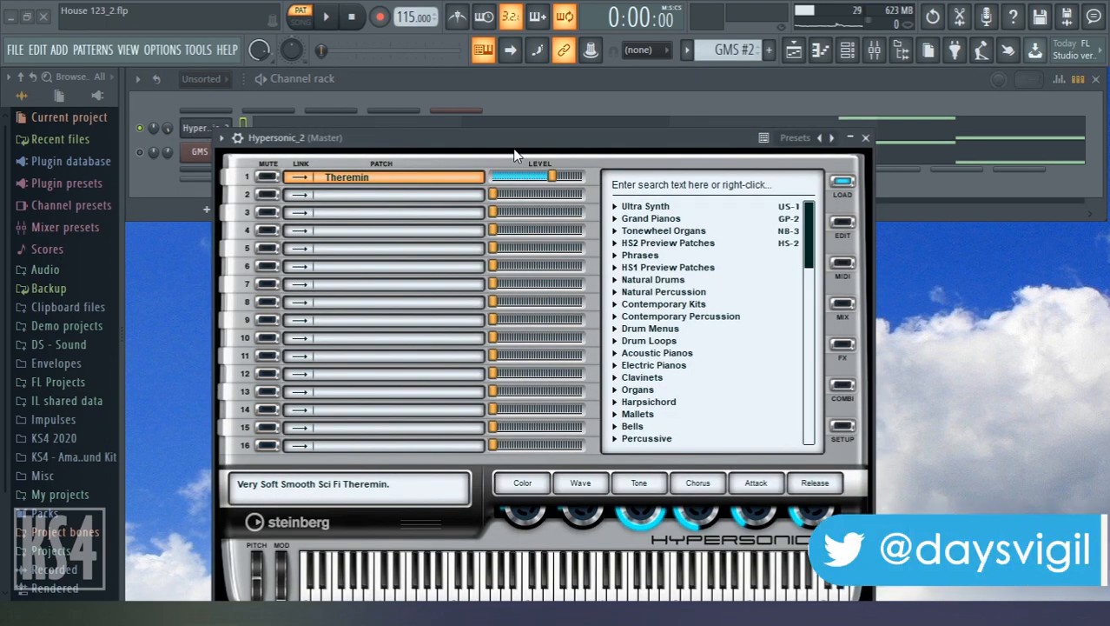
{"action": "key", "text": "space"}
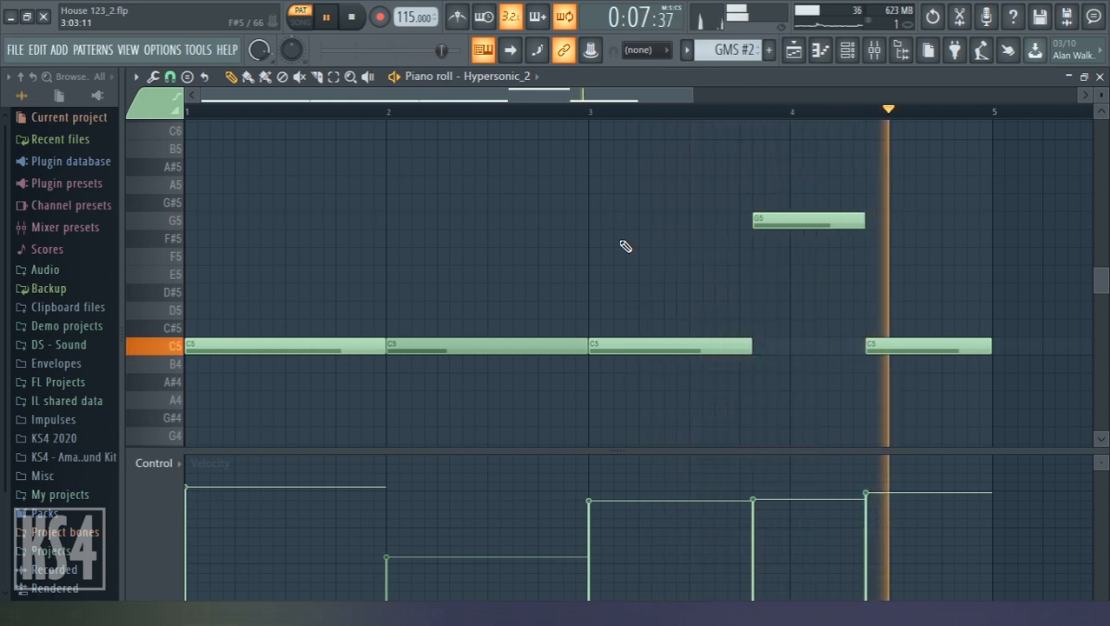
{"action": "key", "text": "space"}
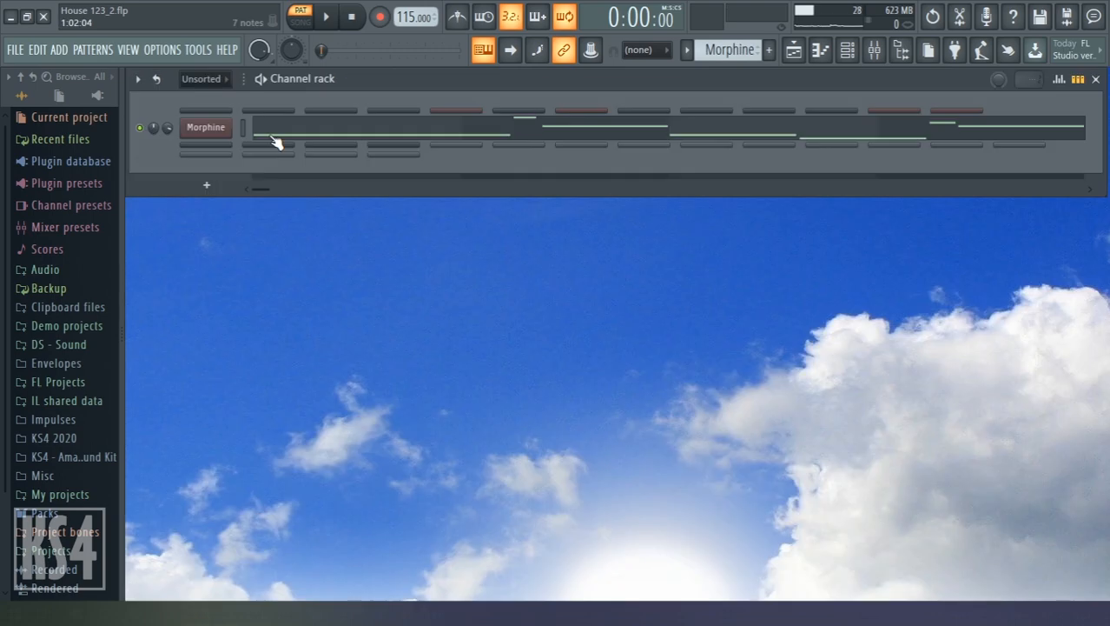
- Inspect the Morphine bass program, and open its notes to play the bass pattern
{"action": "left_click", "coordinate": [224, 130]}
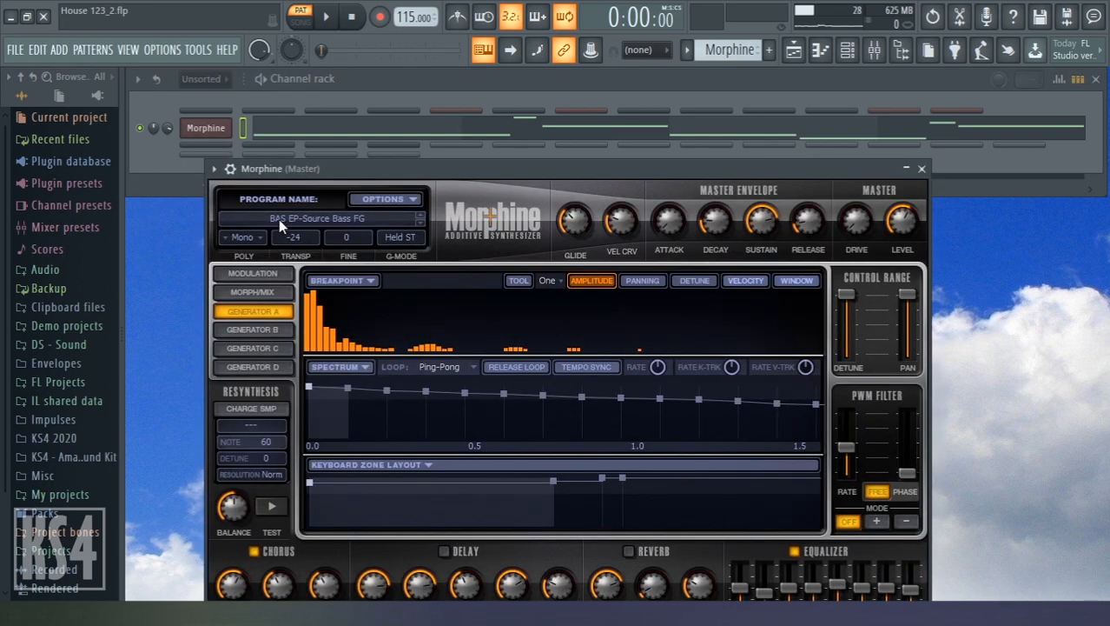
{"action": "left_click", "coordinate": [364, 128]}
{"action": "key", "text": "space"}
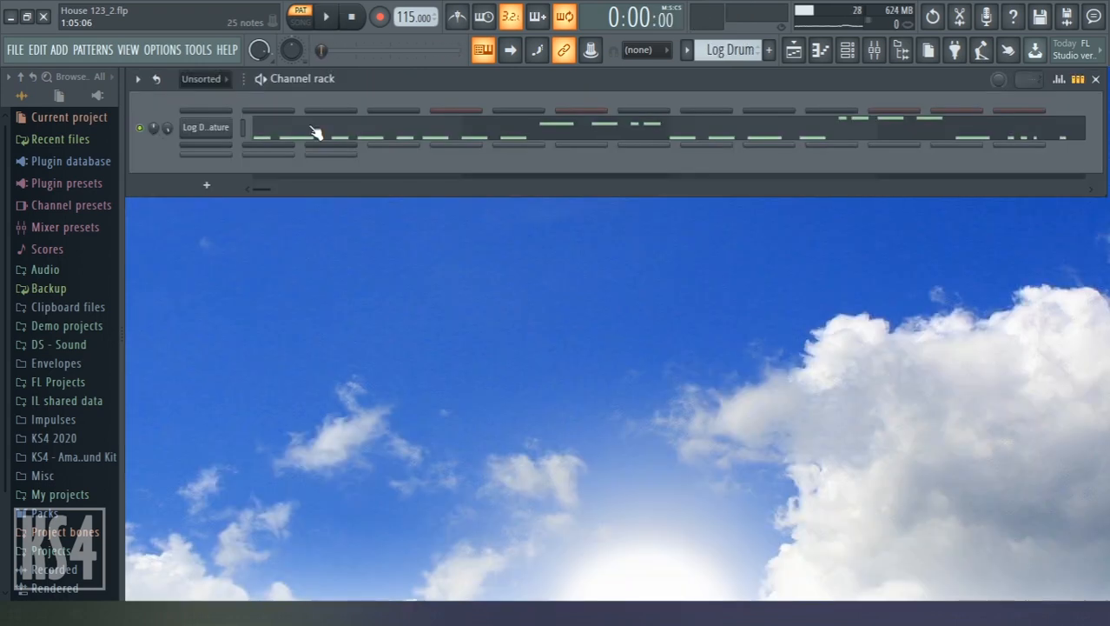
- Show the Fruity DX10 settings of Log Drum Signature, and play its notes in the piano roll
{"action": "left_click", "coordinate": [213, 126]}
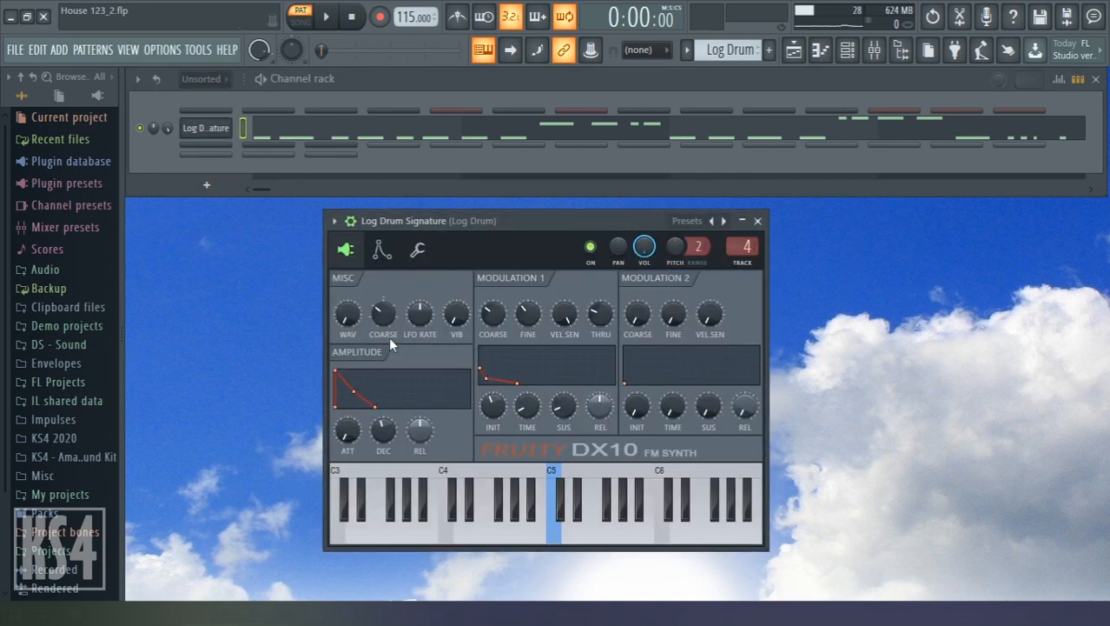
{"action": "left_click", "coordinate": [351, 220]}
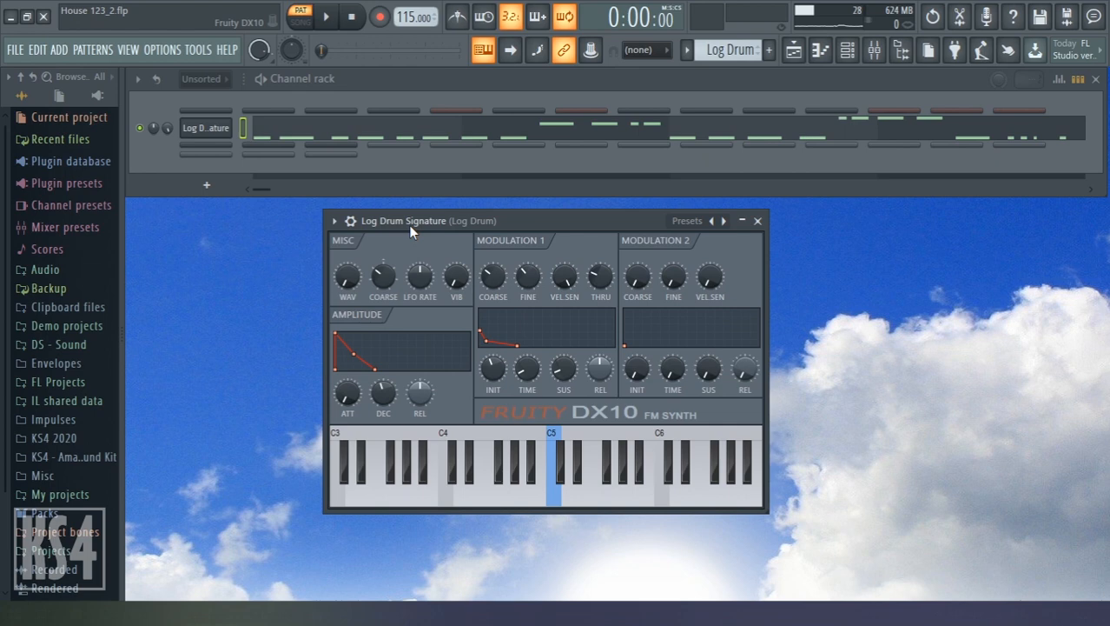
{"action": "left_click", "coordinate": [390, 136]}
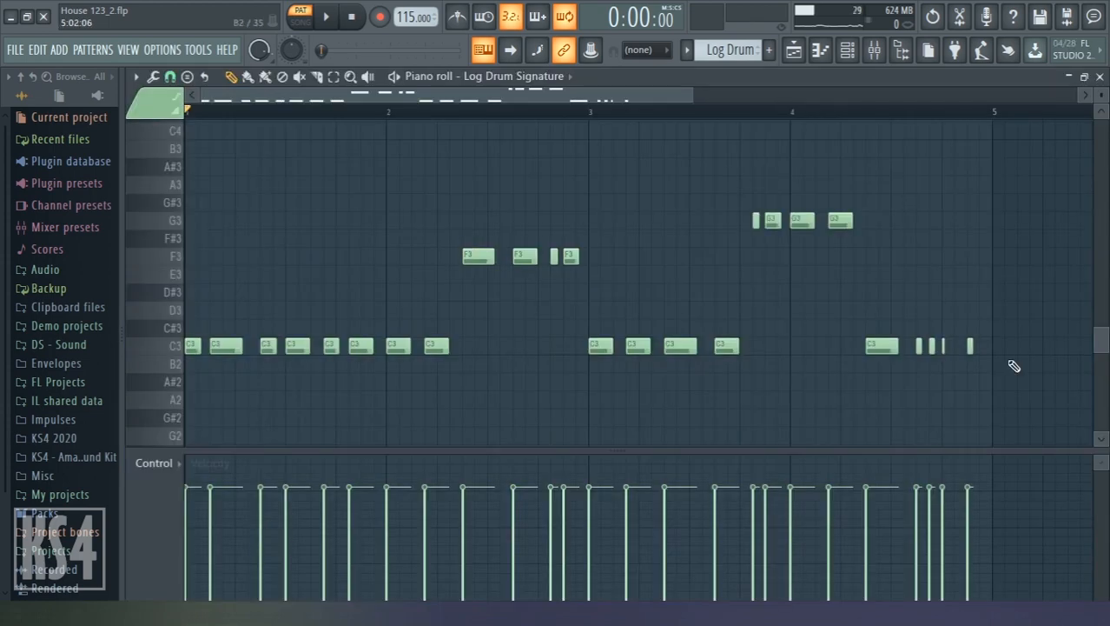
{"action": "key", "text": "space"}
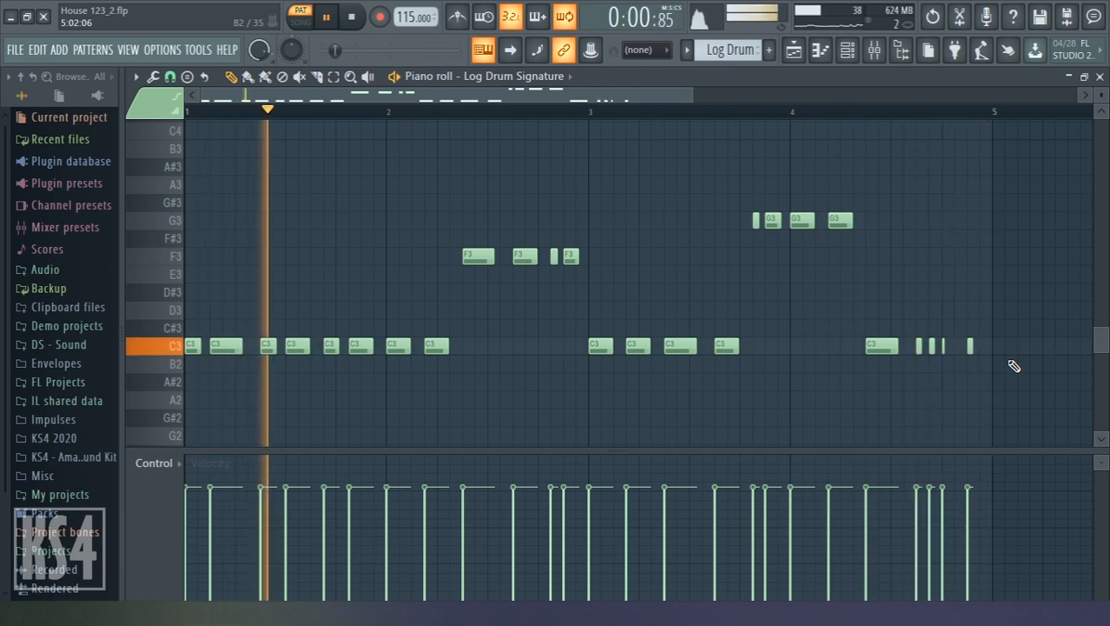
{"action": "key", "text": "space"}
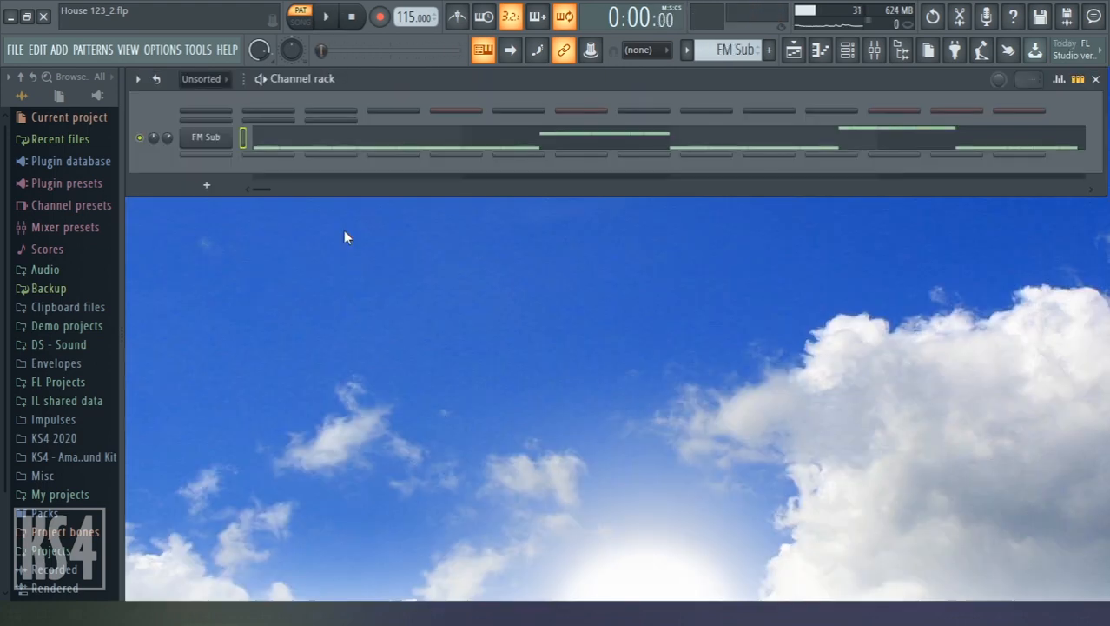
- Show the Fruity DX10 settings of the FM Sub channel, and play its bass notes in the piano roll
{"action": "left_click", "coordinate": [213, 139]}
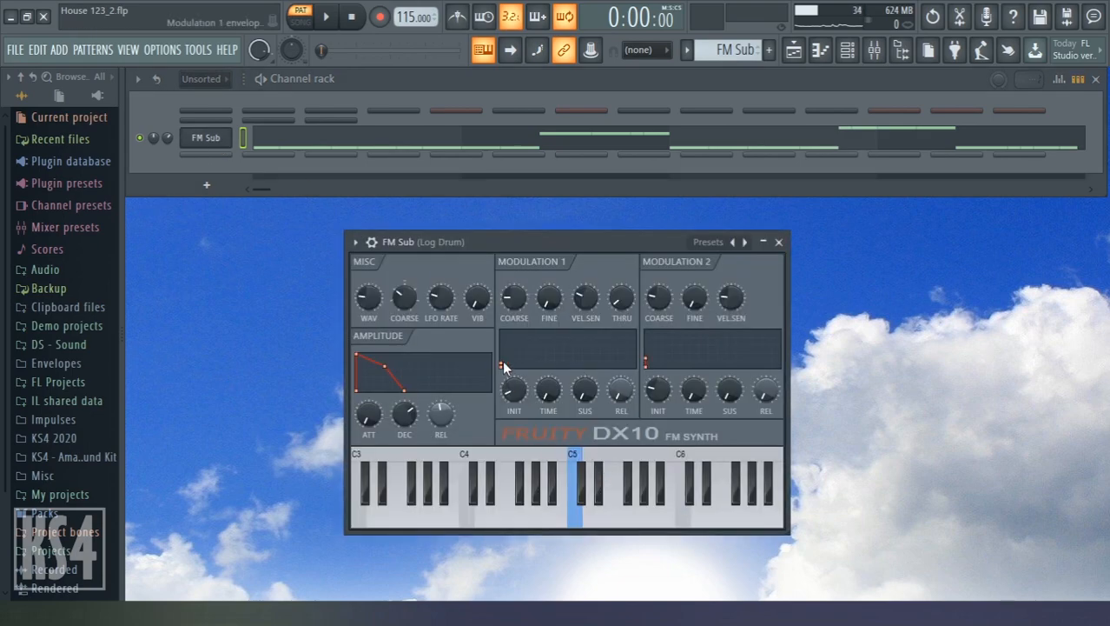
{"action": "left_click", "coordinate": [453, 141]}
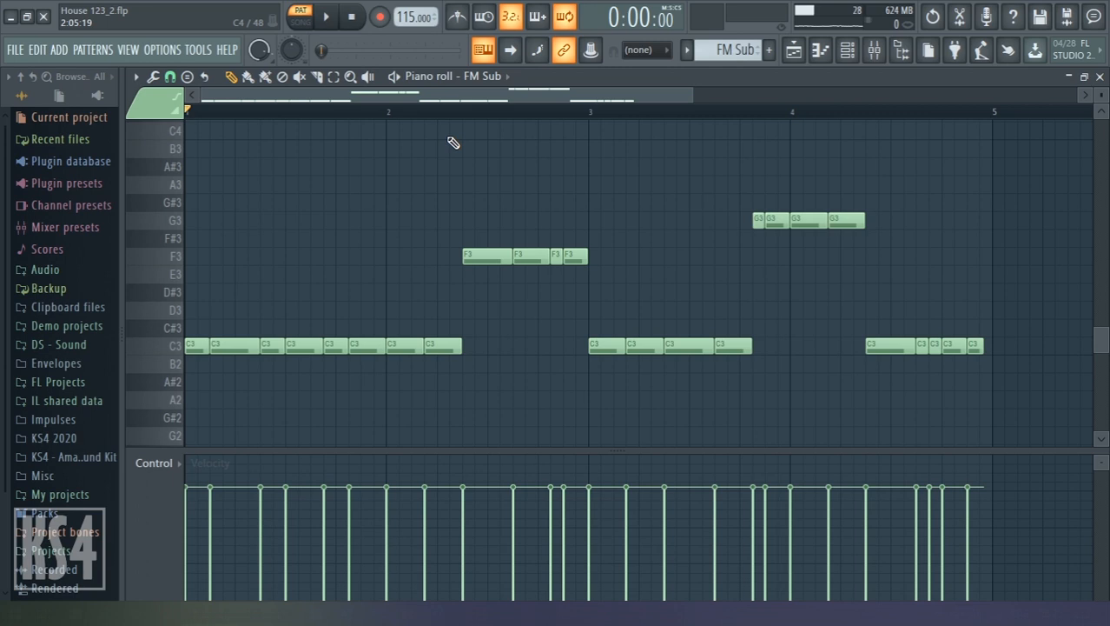
{"action": "key", "text": "space"}
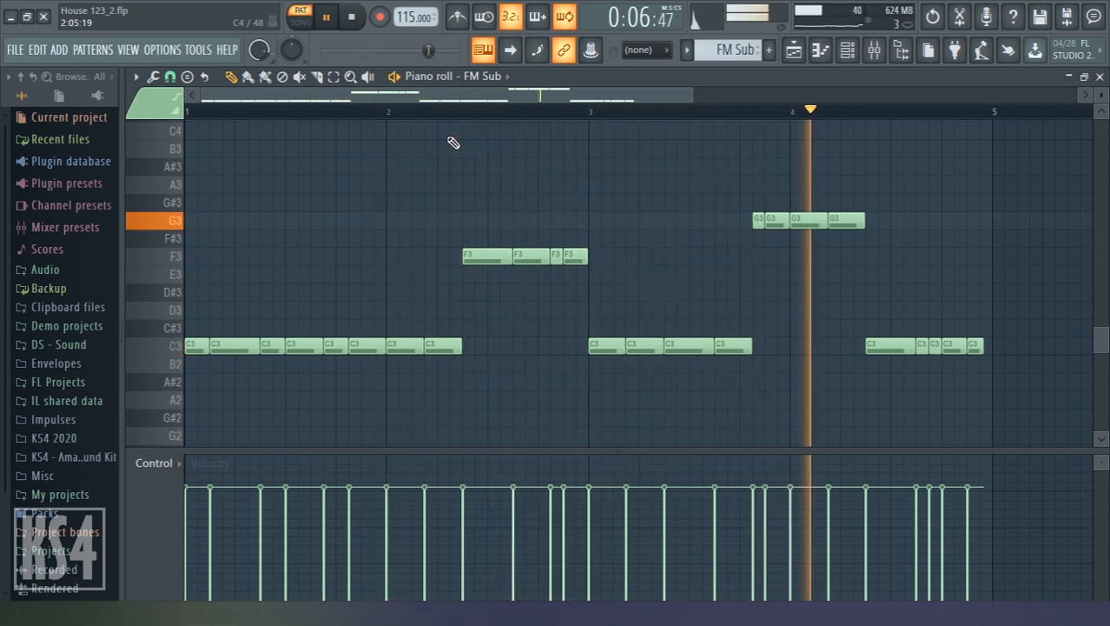
{"action": "key", "text": "space"}
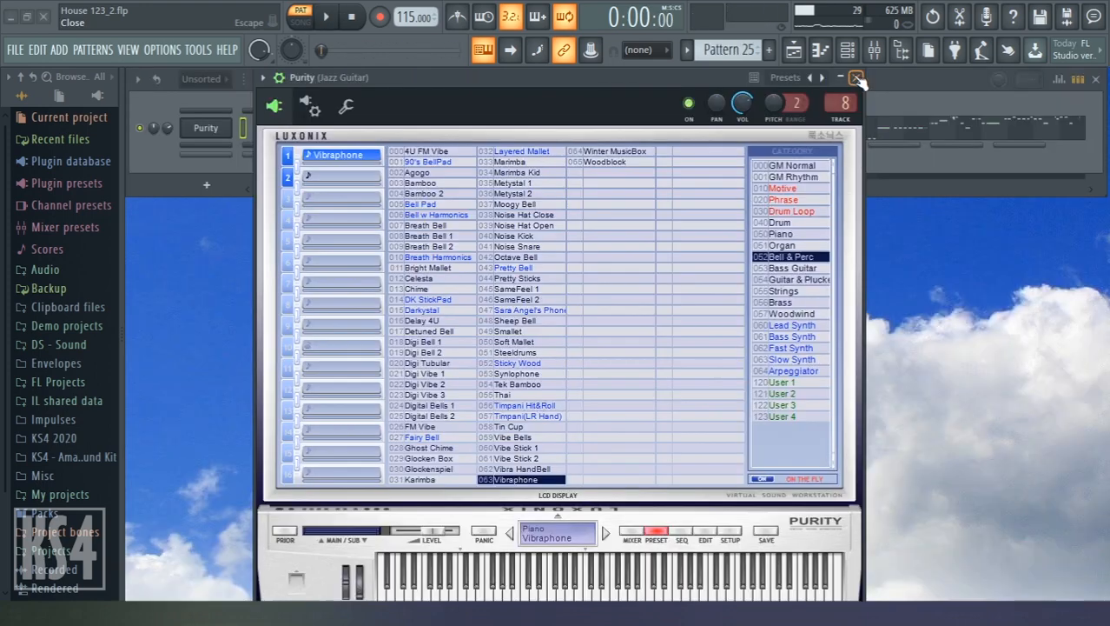
- View the Purity instrument's Vibraphone preset in Pattern 25, and play its full melody in the piano roll
{"action": "left_click", "coordinate": [850, 76]}
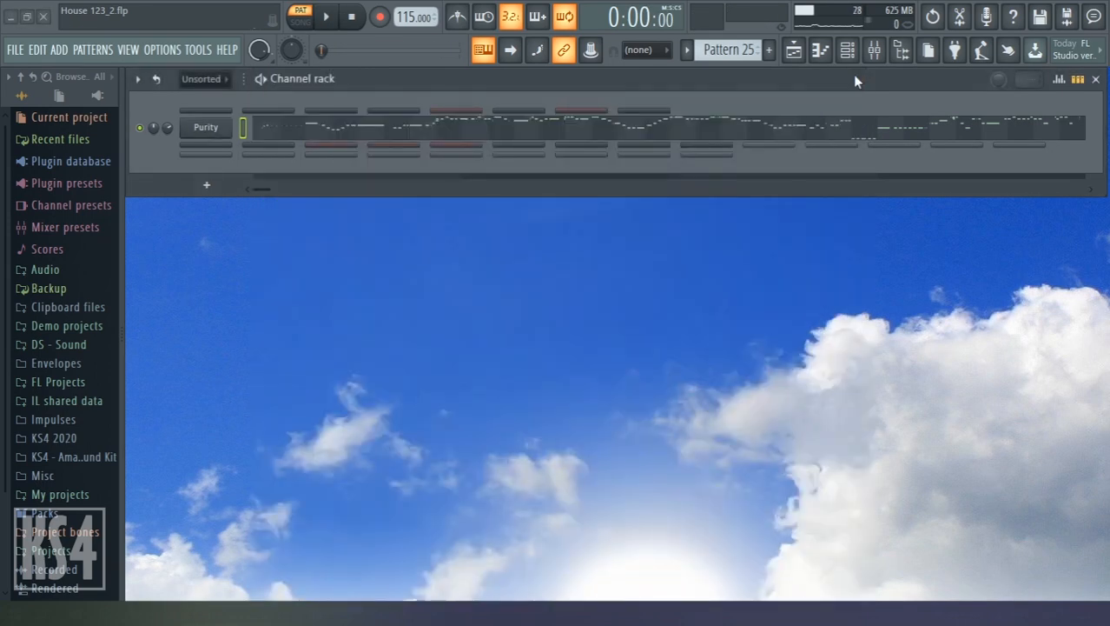
{"action": "left_click", "coordinate": [226, 127]}
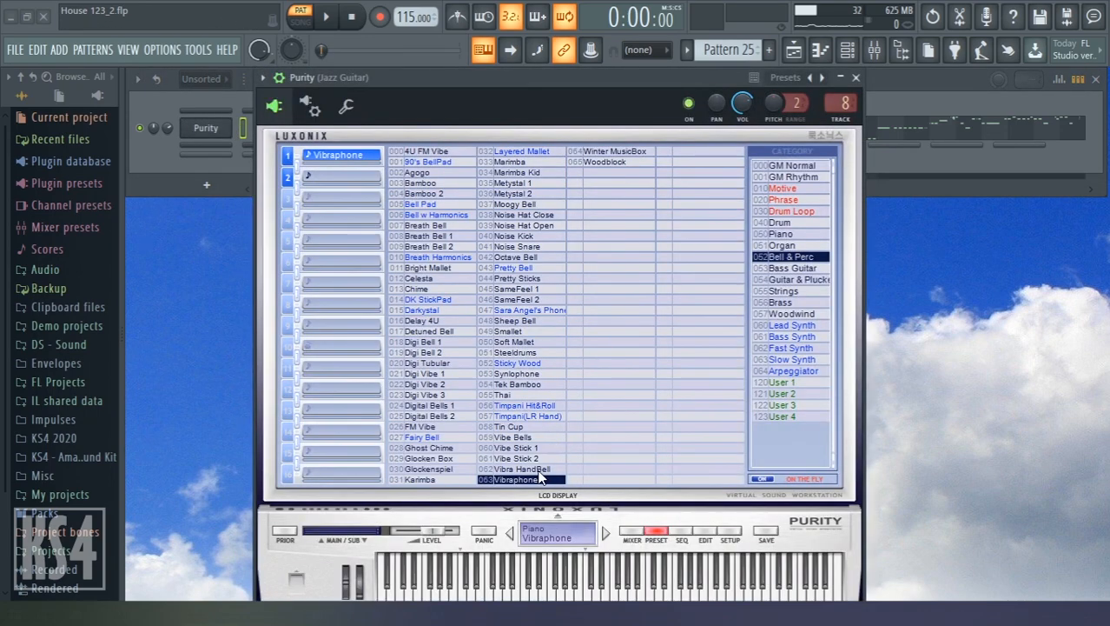
{"action": "left_click", "coordinate": [929, 131]}
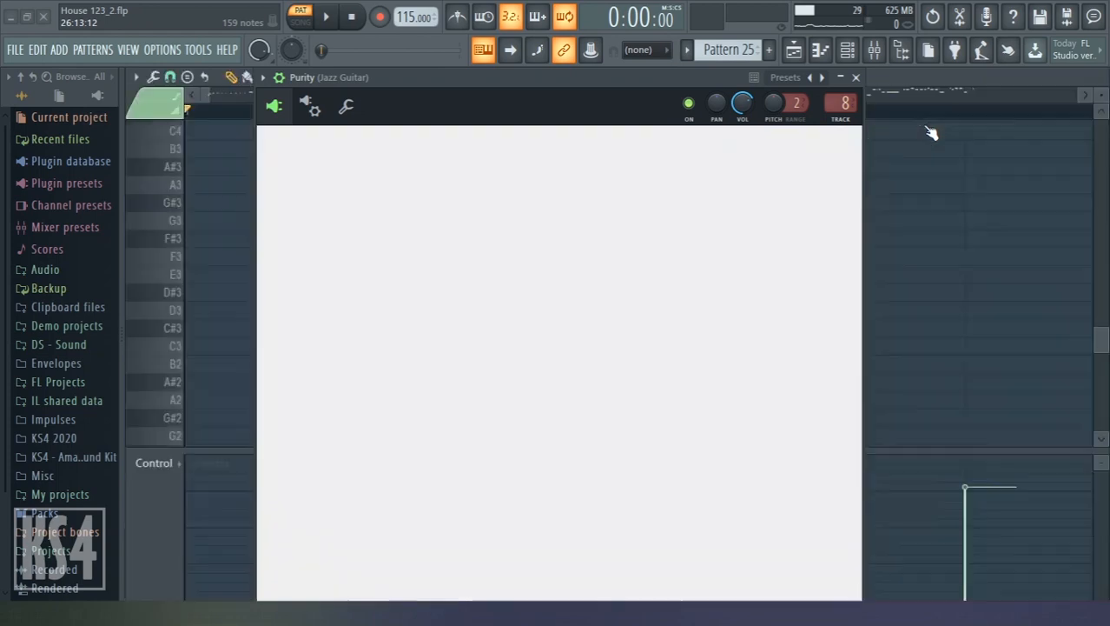
{"action": "right_click", "coordinate": [840, 189], "text": "ctrl"}
{"action": "key", "text": "space"}
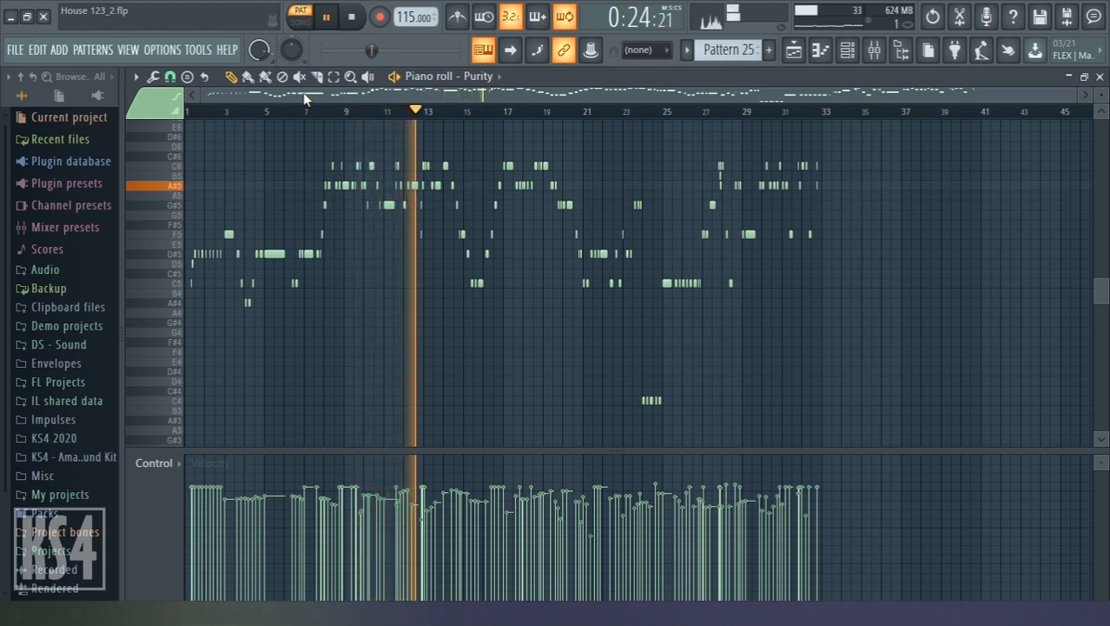
{"action": "key", "text": "space"}
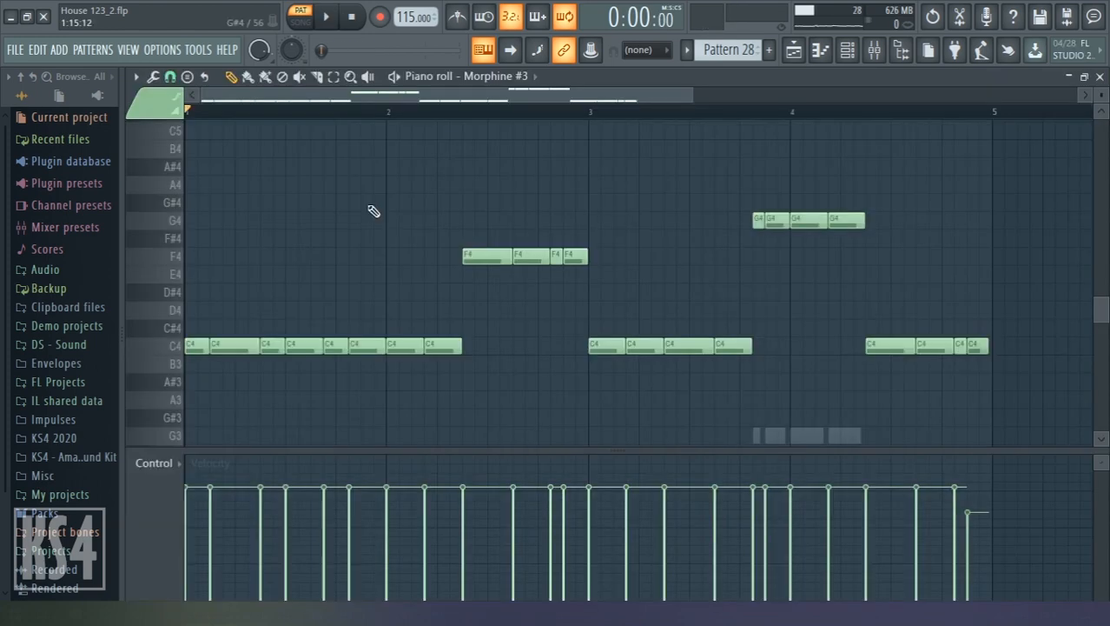
- Play the Morphine #3 notes of Pattern 28 in the piano roll
{"action": "key", "text": "space"}
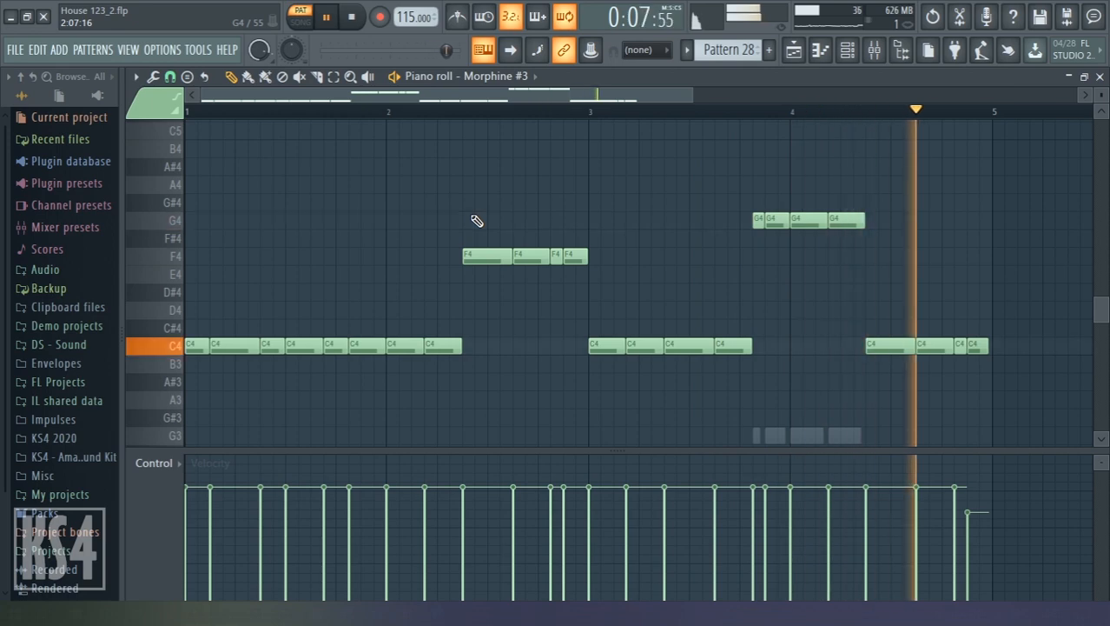
{"action": "key", "text": "space"}
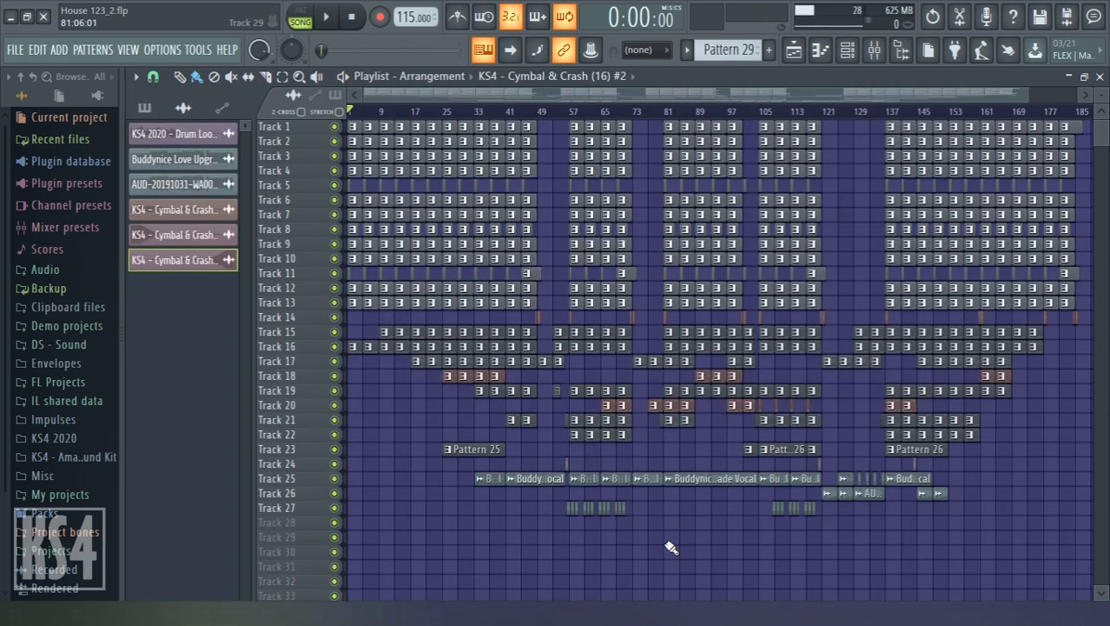